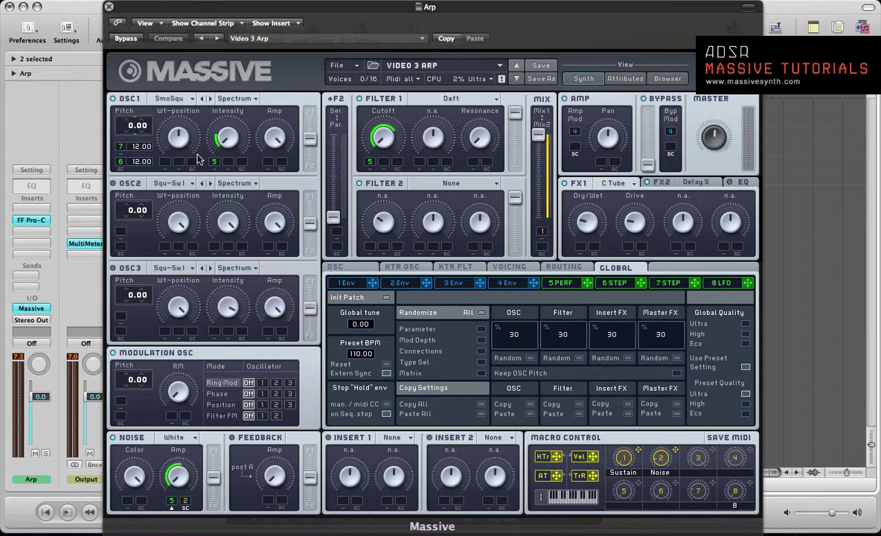
- Close the Massive window showing the Video 3 Arp patch with Cmd+W
key(super+w)
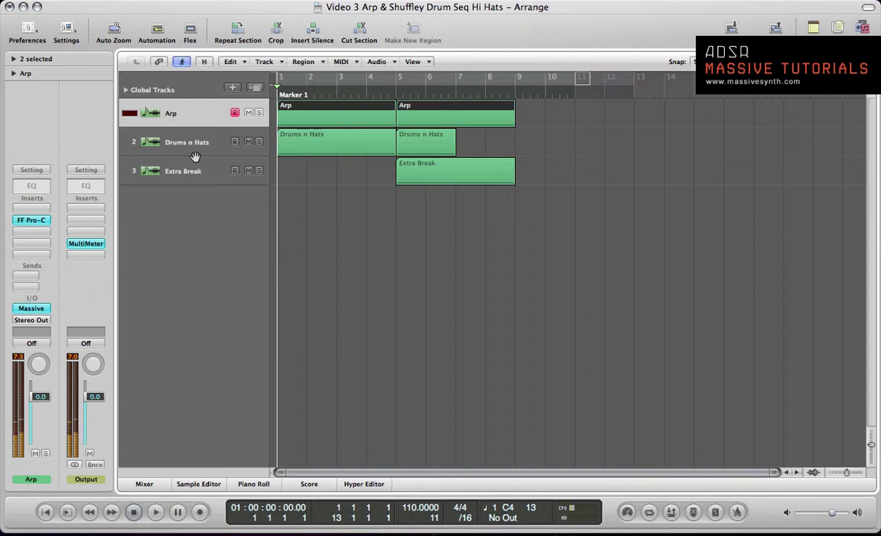
- Select the Drums n Hats and Extra Break tracks and reopen the Massive instrument window
click(192, 151)
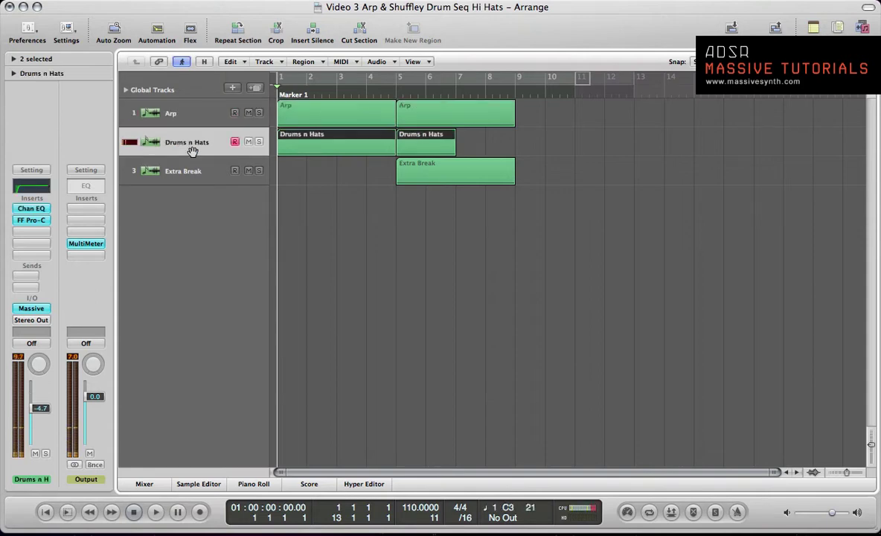
click(185, 183)
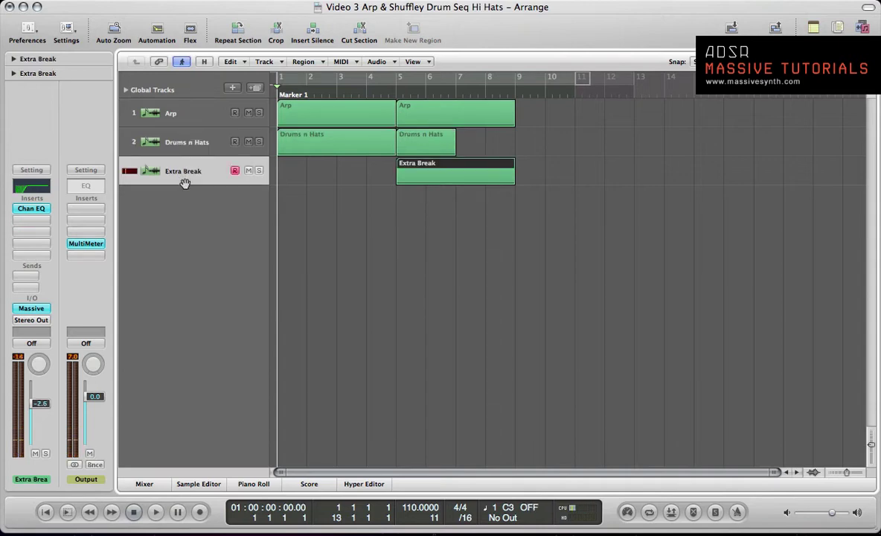
double_click(185, 183)
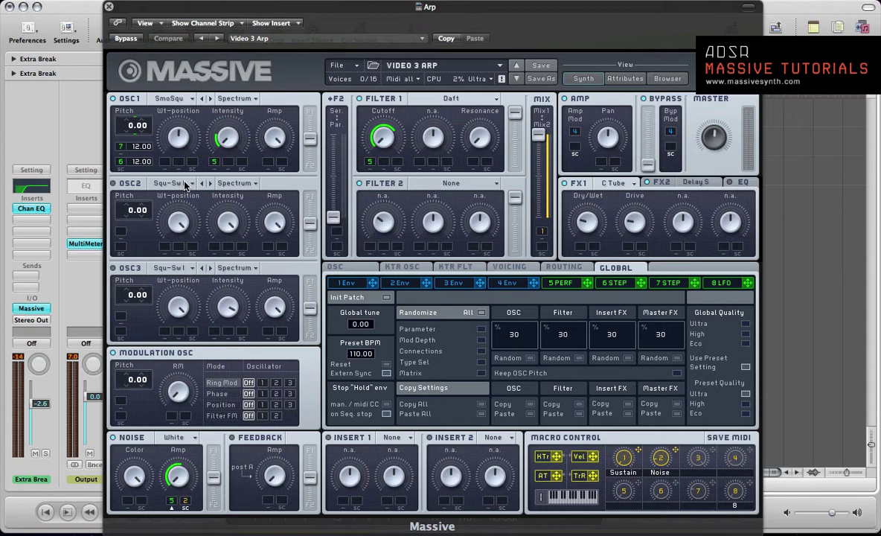
- Open Massive on the Arp track and replace its patch with a blank New Sound
key(super+w)
click(190, 112)
double_click(190, 112)
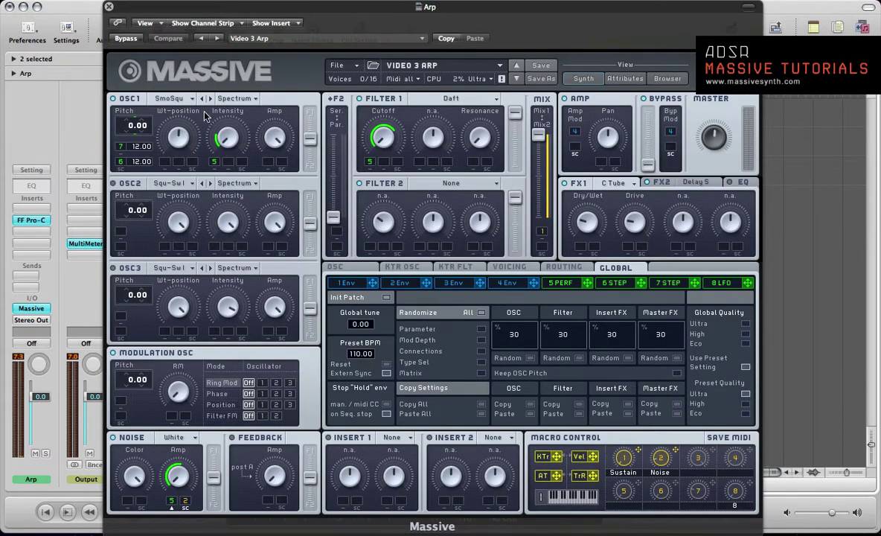
click(336, 67)
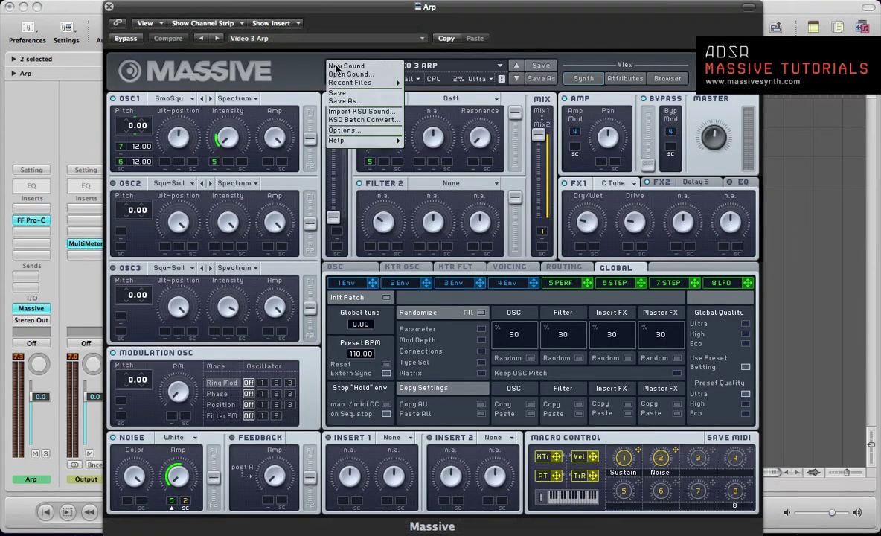
click(343, 66)
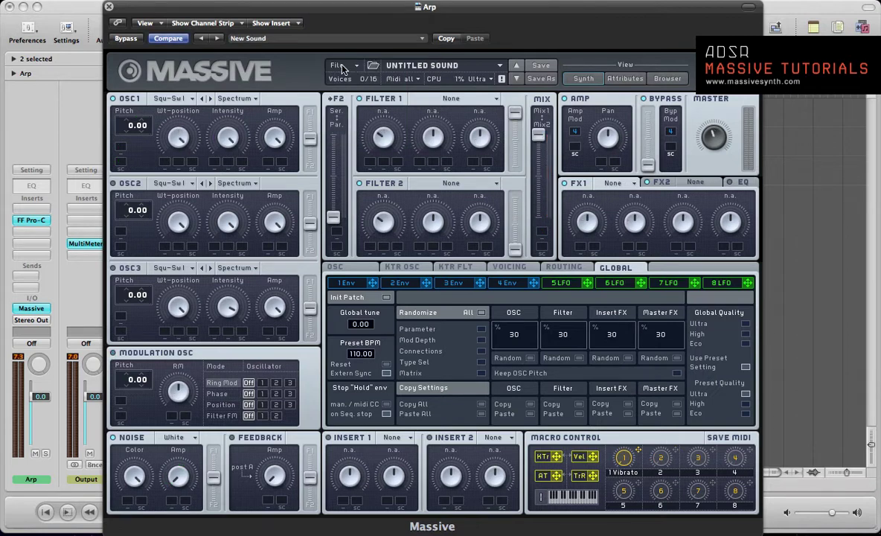
- Set oscillator 1 to the Basic > Smooth Square wavetable and bypass the FF Pro-C insert
click(157, 98)
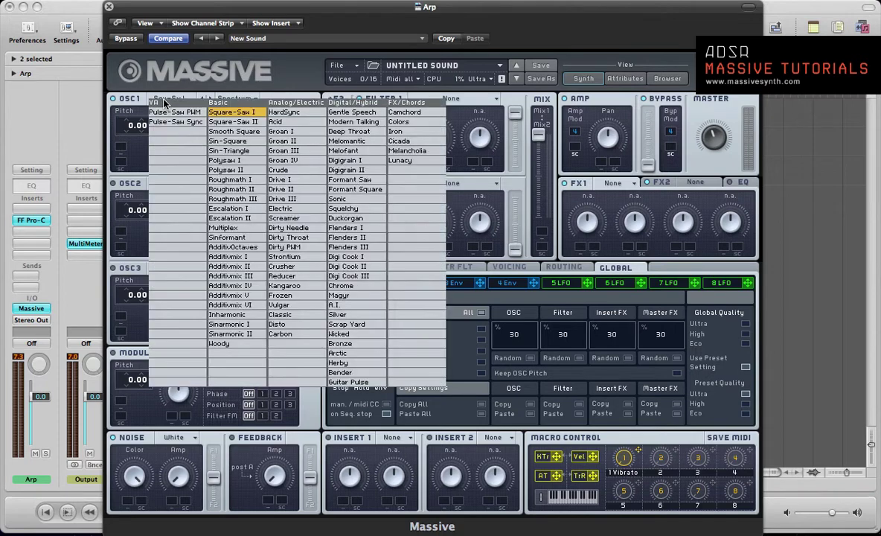
click(227, 130)
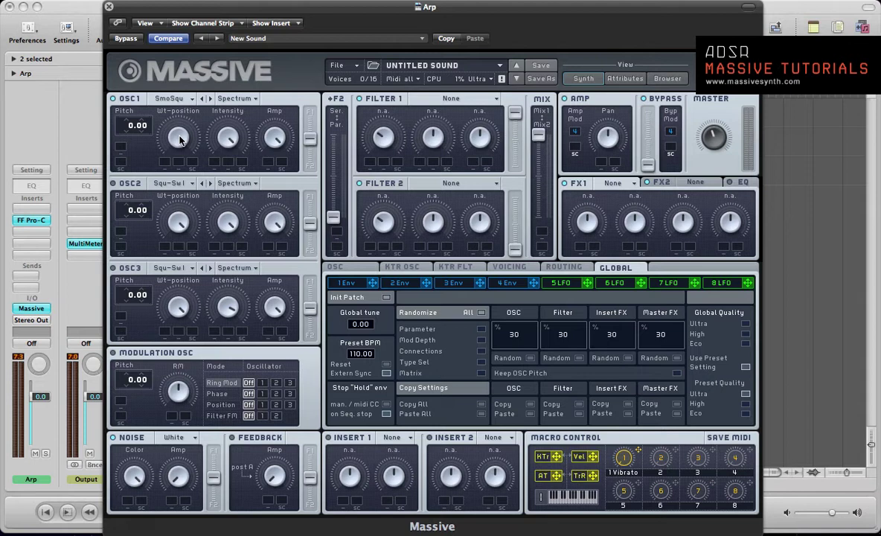
alt+click(28, 223)
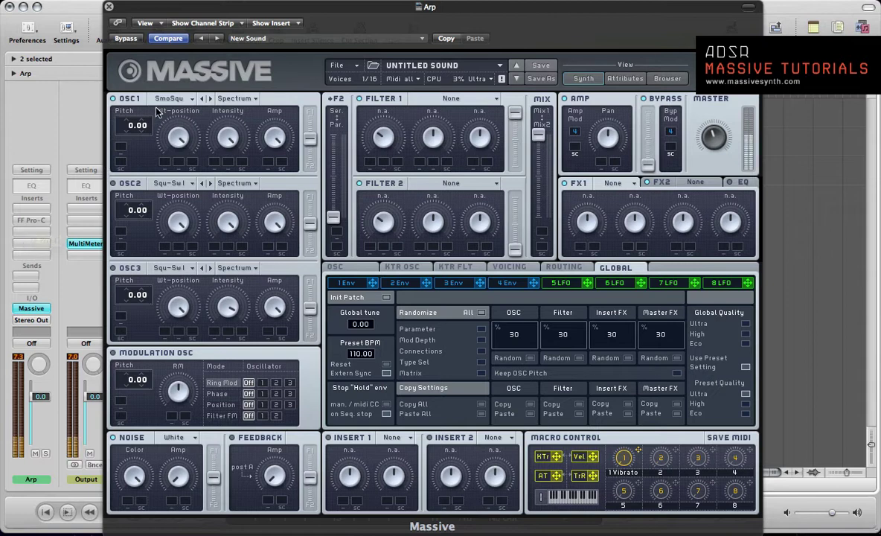
click(176, 132)
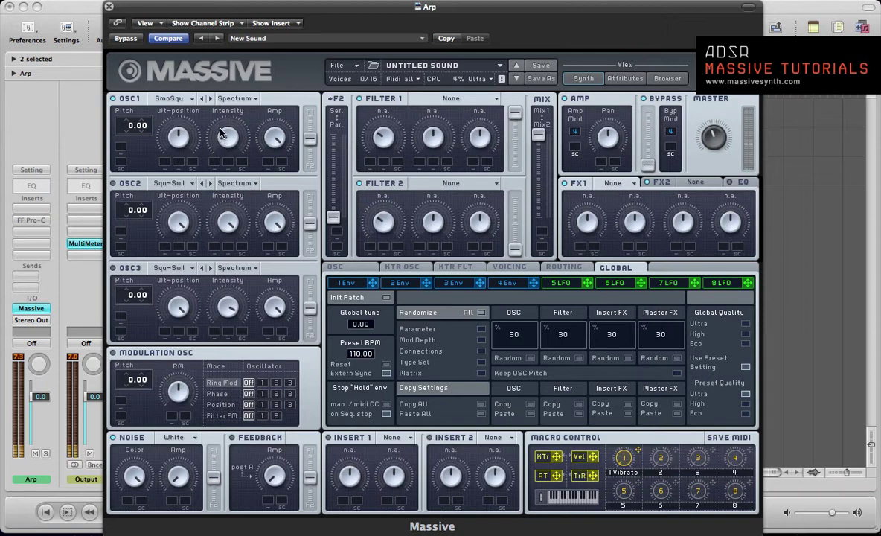
- Turn oscillator 1's intensity down and set Filter 1 to the Daft type
drag(221, 133, 338, 151)
click(446, 99)
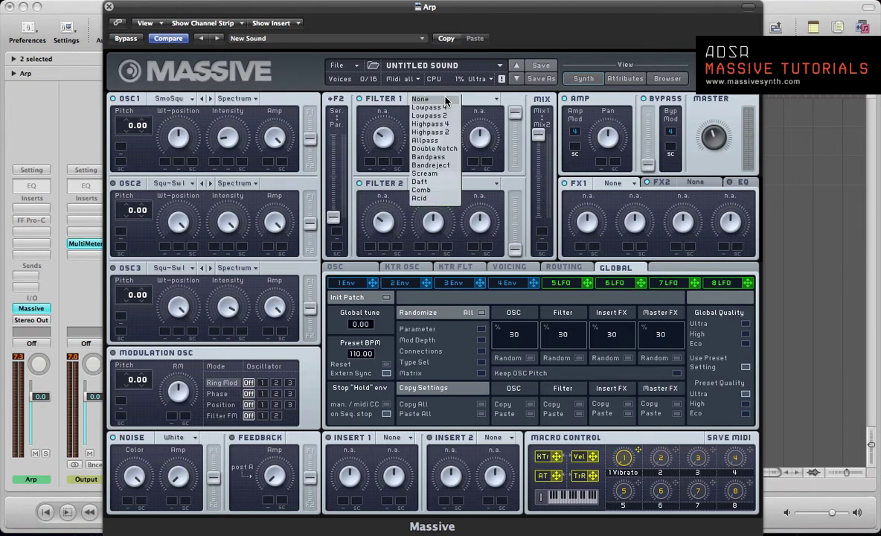
click(430, 181)
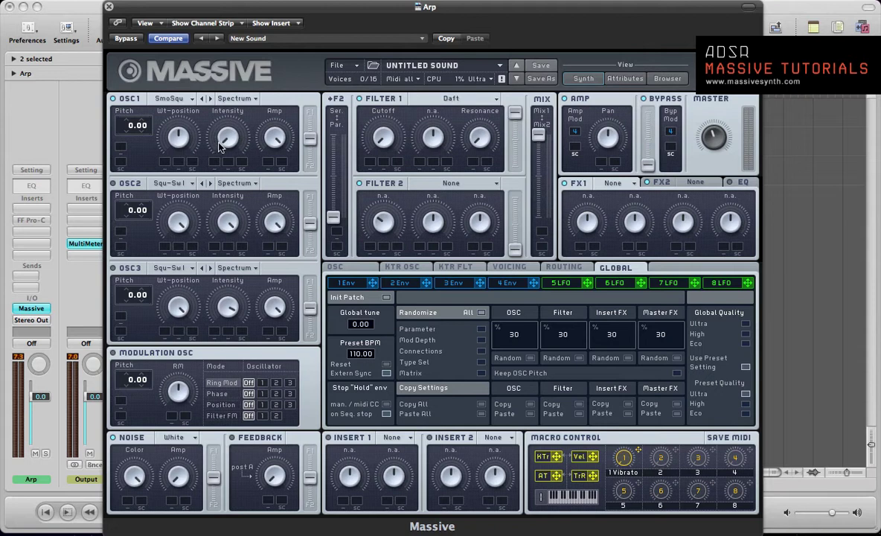
- Make slot 5 a tempo-synced Performer with a 1/12 ratio
click(565, 284)
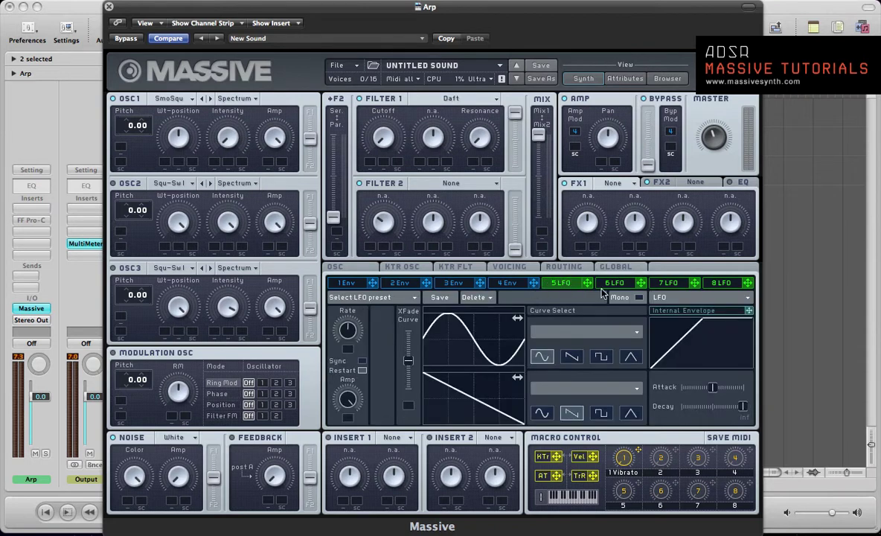
click(660, 298)
click(661, 304)
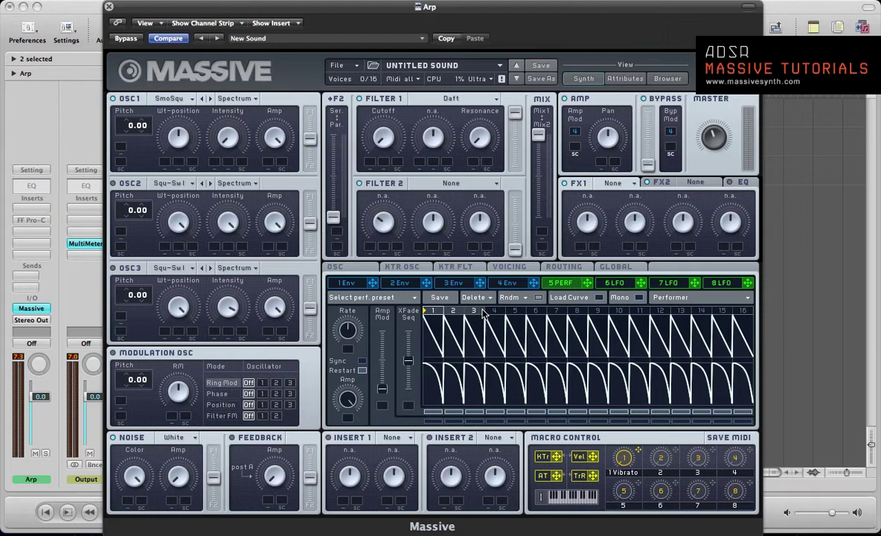
click(361, 360)
drag(354, 340, 354, 356)
- Zero the Performer's later steps, raise XFade Seq, and route it to Filter 1 cutoff
mouse_move(483, 355)
mouse_down()
mouse_move(496, 333)
mouse_move(506, 367)
mouse_move(747, 385)
mouse_up()
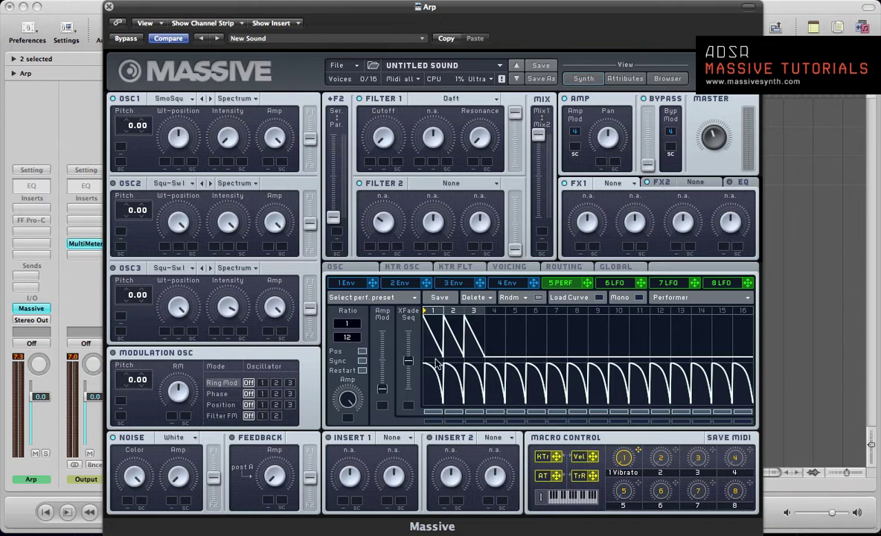
drag(408, 362, 408, 332)
drag(587, 286, 367, 102)
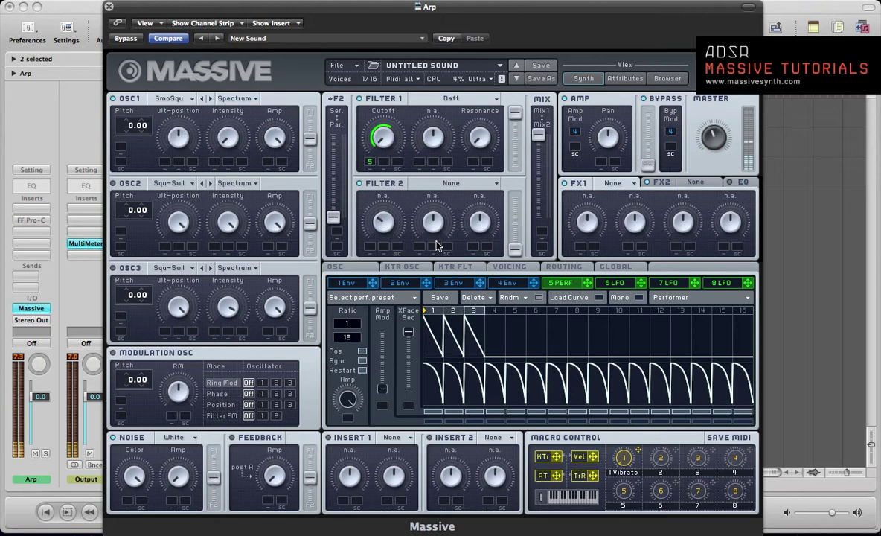
- Shrink the Performer's first step shape and route 5 PERF to oscillator 1's intensity
click(436, 376)
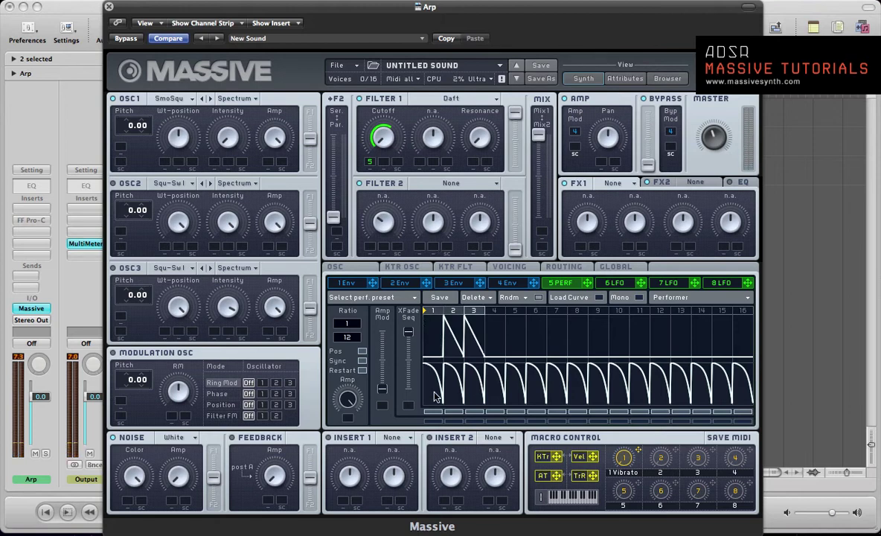
click(435, 396)
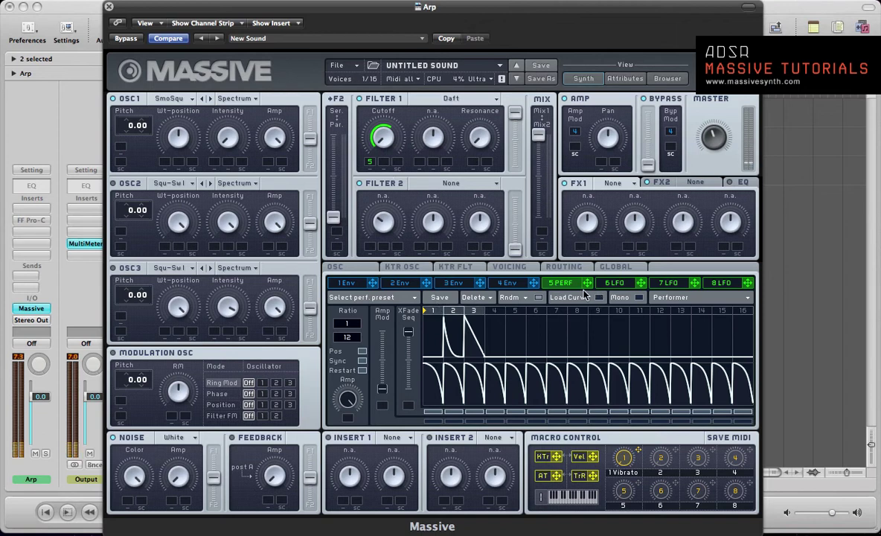
drag(588, 288, 212, 163)
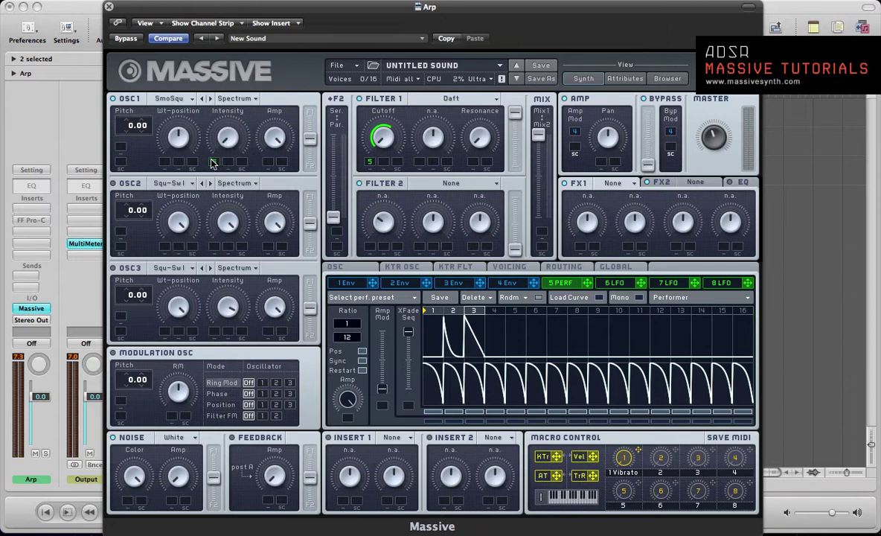
mouse_move(212, 163)
mouse_down()
mouse_move(211, 143)
mouse_move(192, 131)
mouse_move(193, 145)
mouse_move(206, 129)
mouse_move(207, 145)
mouse_up()
drag(229, 139, 222, 94)
drag(225, 135, 216, 183)
- Make slot 6 a Stepper modulating oscillator 1's pitch by 12.00
click(620, 286)
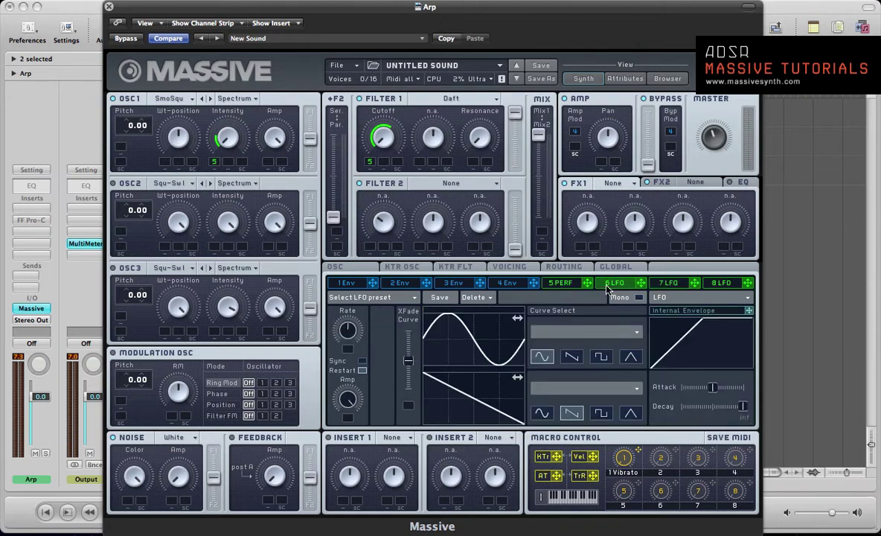
click(665, 300)
click(665, 314)
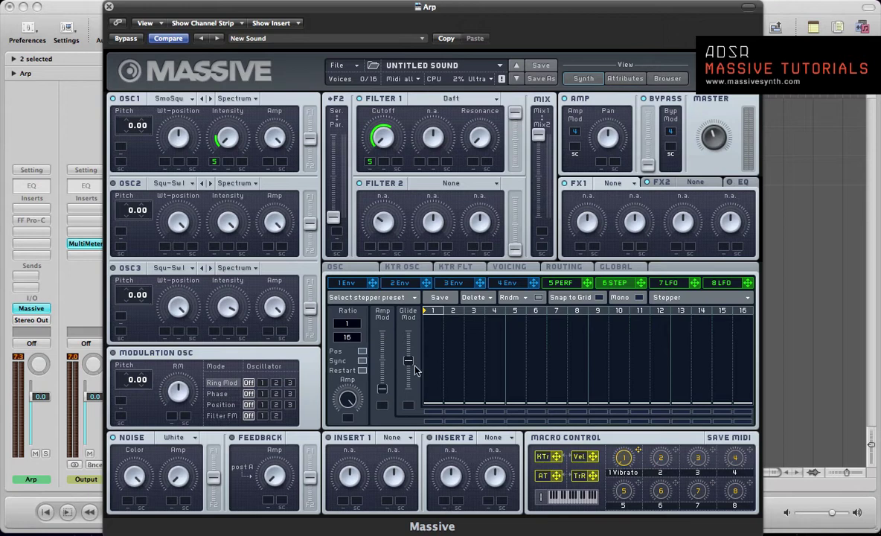
drag(640, 285, 118, 151)
drag(137, 152, 140, 146)
- Set the slot 6 Stepper ratio to 4/12 and its length to 12 steps
click(577, 283)
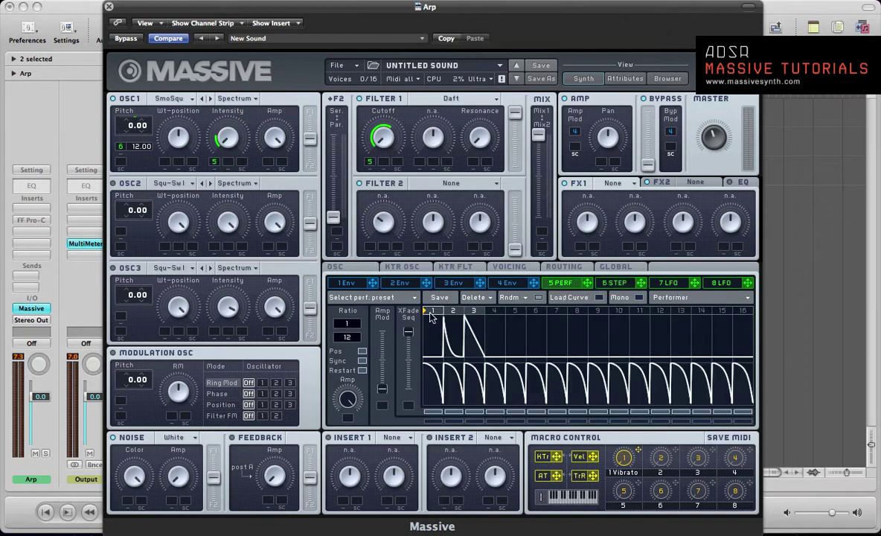
click(616, 283)
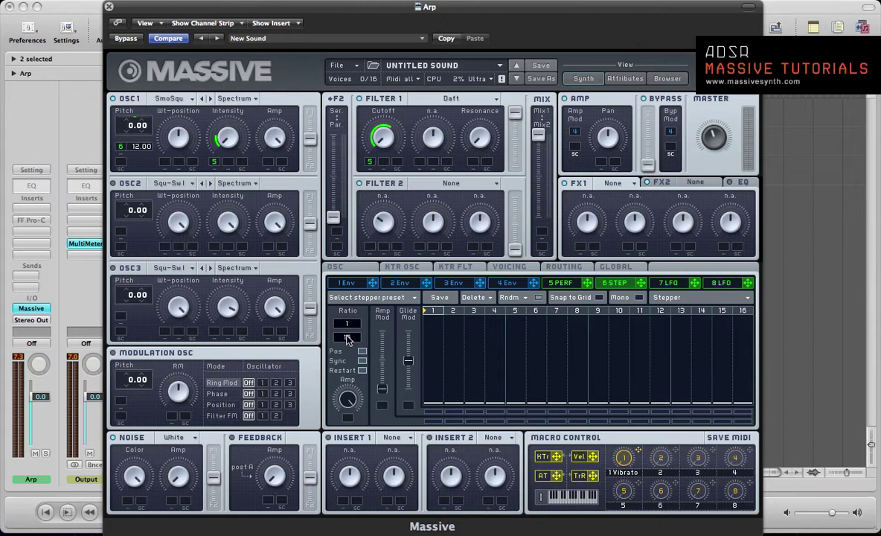
drag(346, 338, 347, 342)
drag(350, 327, 355, 316)
click(661, 313)
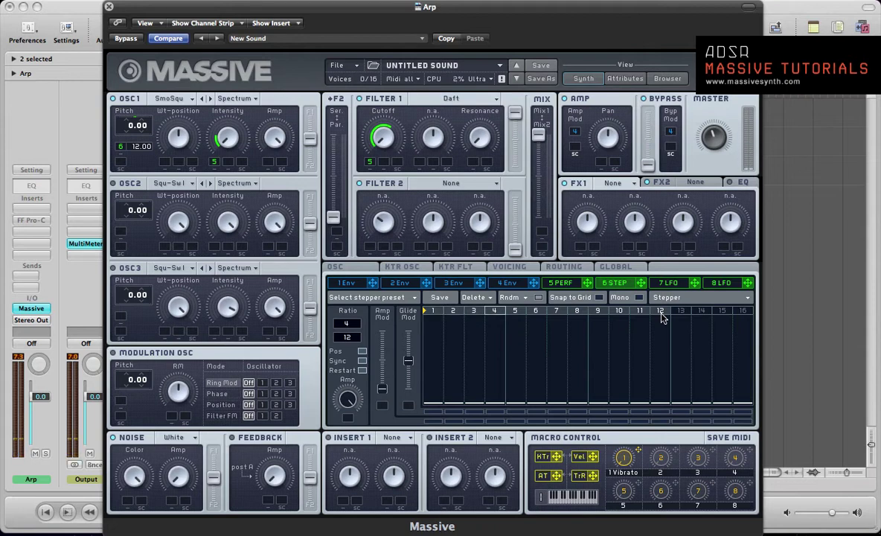
- Draw the Stepper pattern: steps 4–6 low, 7–9 high, 10–11 middle, 12 lower
click(560, 283)
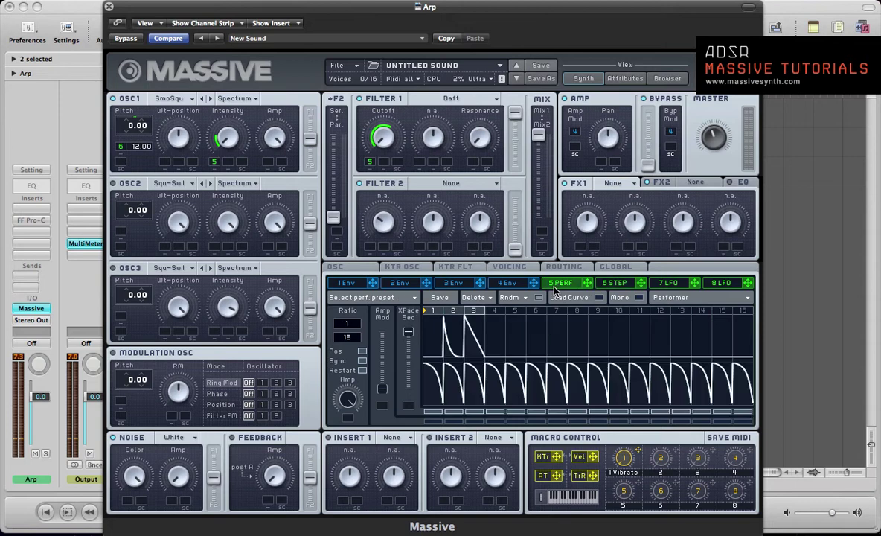
click(614, 282)
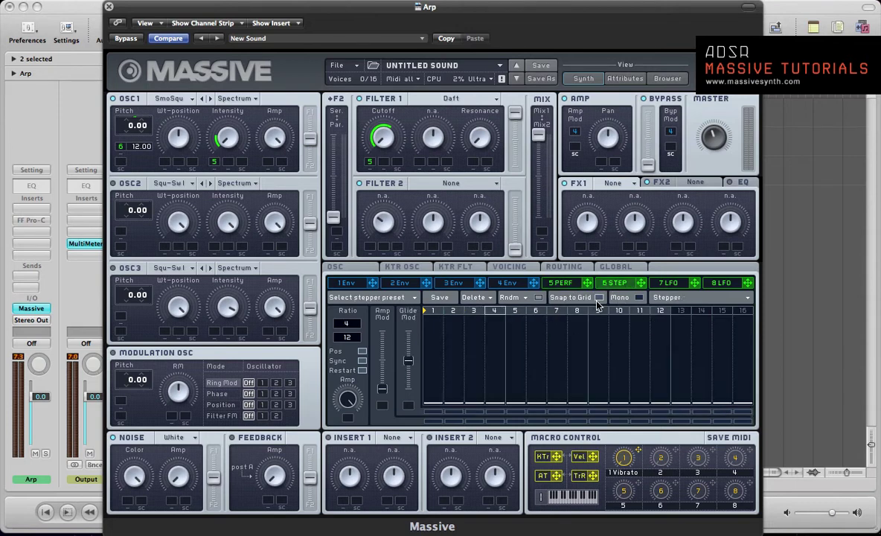
click(491, 382)
mouse_move(491, 374)
mouse_down()
mouse_move(490, 366)
mouse_move(497, 382)
mouse_up()
drag(523, 382, 537, 382)
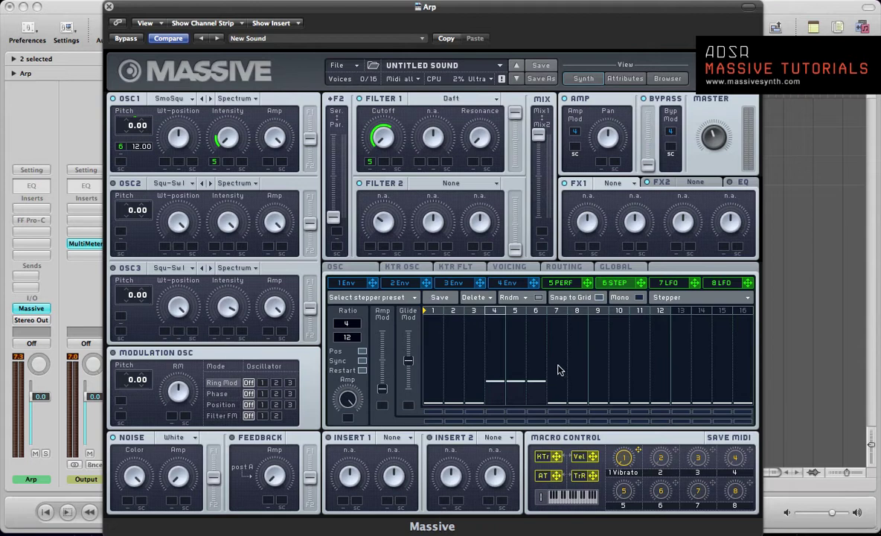
mouse_move(557, 369)
mouse_down()
mouse_move(554, 348)
mouse_move(590, 347)
mouse_move(600, 365)
mouse_move(639, 360)
mouse_move(660, 369)
mouse_up()
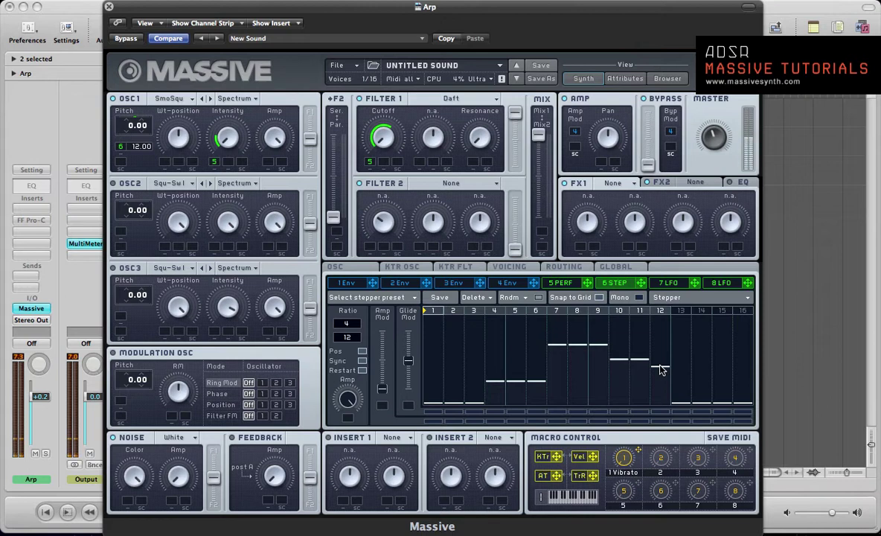
- Make slot 7 a Stepper modulating oscillator 1's pitch by 12.00
click(664, 283)
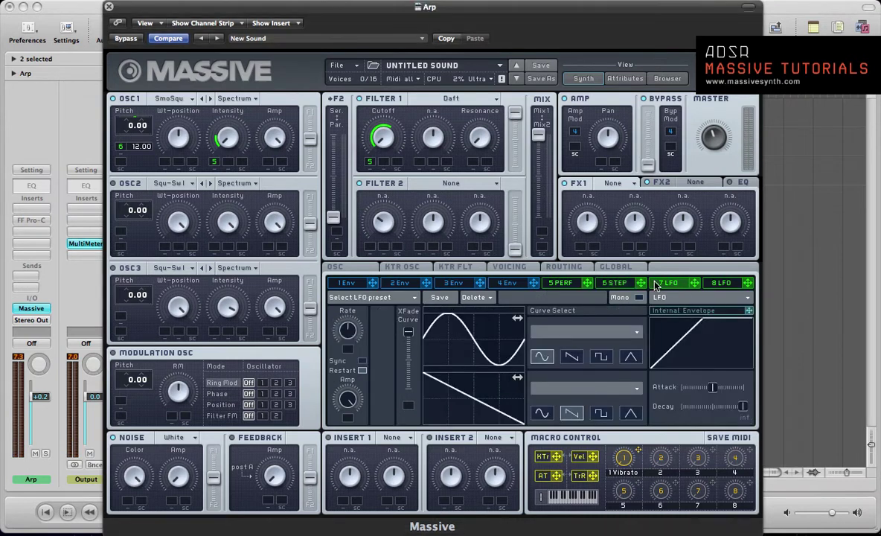
click(664, 296)
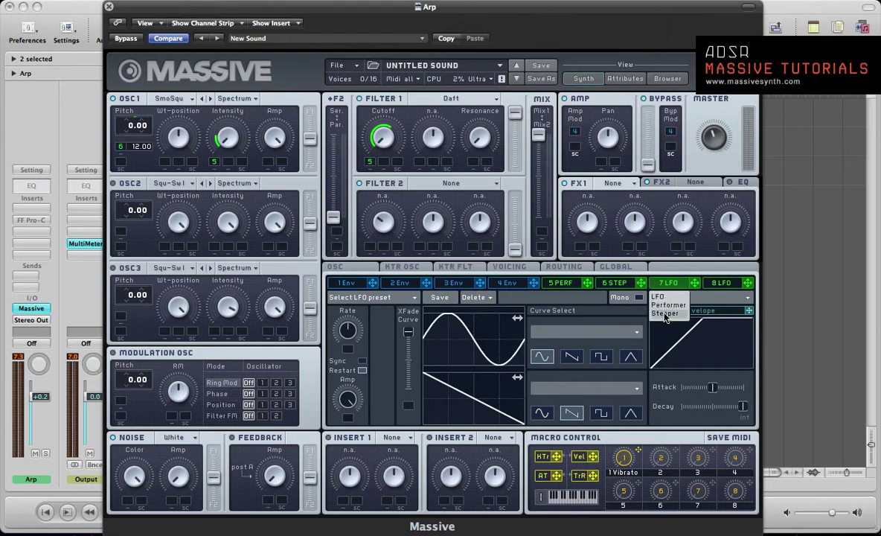
click(664, 316)
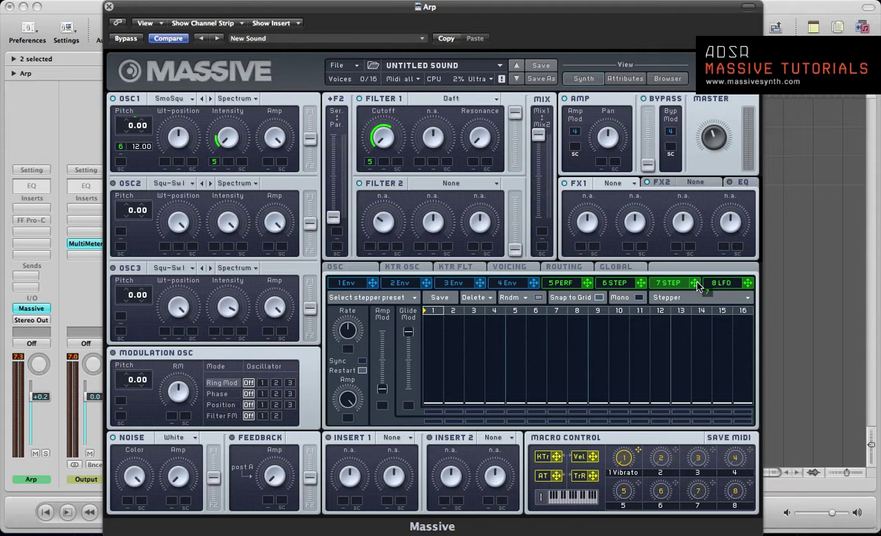
drag(698, 286, 125, 163)
drag(136, 165, 143, 155)
- Shorten the slot 7 Stepper to 3 steps, sync it to tempo, and adjust step 3
drag(705, 314, 478, 321)
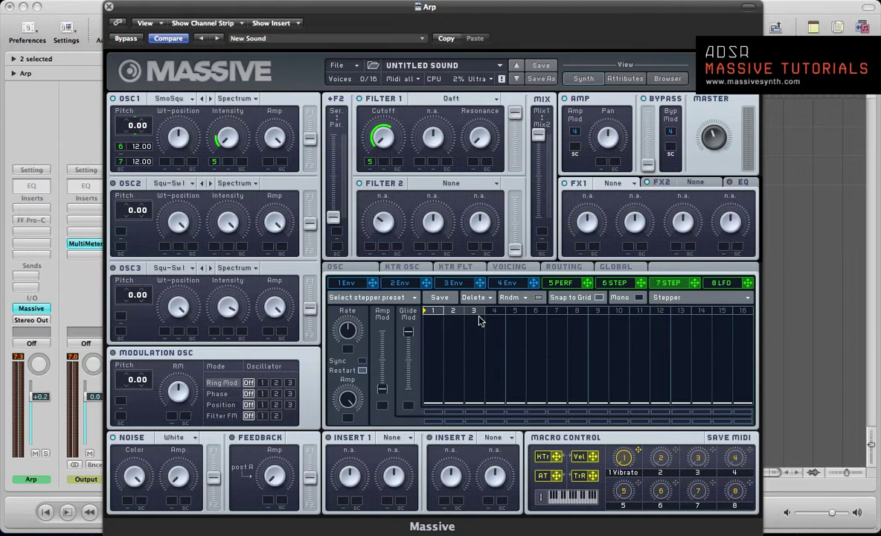
click(359, 359)
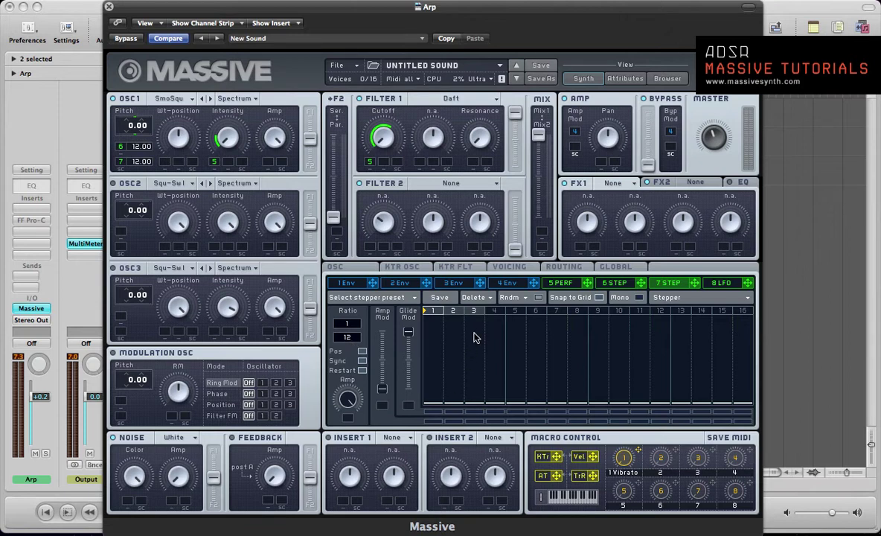
drag(473, 347, 474, 355)
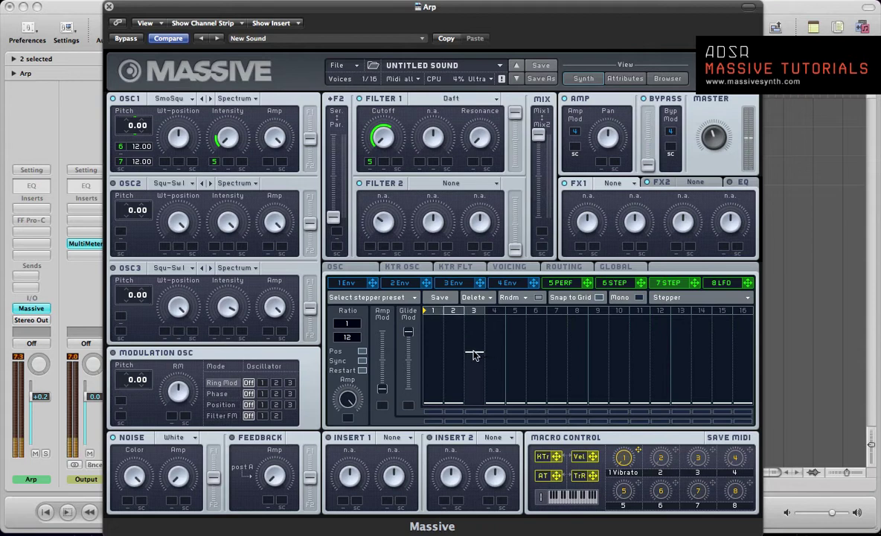
mouse_move(474, 356)
mouse_down()
mouse_move(477, 417)
mouse_move(474, 343)
mouse_move(477, 356)
mouse_up()
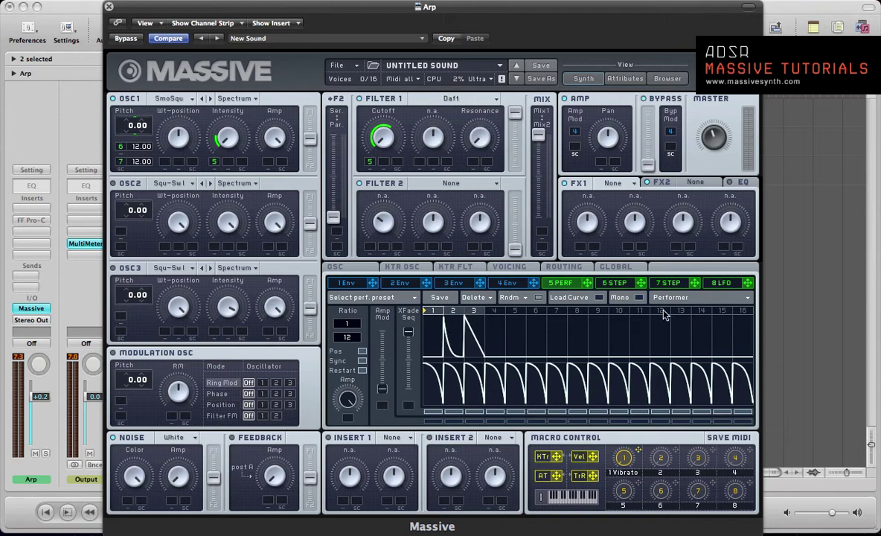
click(666, 284)
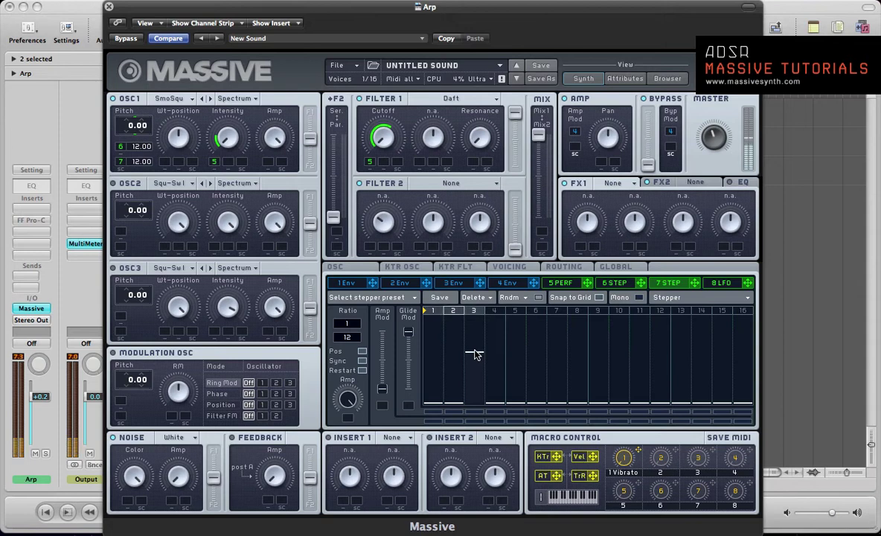
- Shorten the 4 Env attack, then browse past OSC and KTR to the Voicing page (16 voices, unisono 1)
click(500, 286)
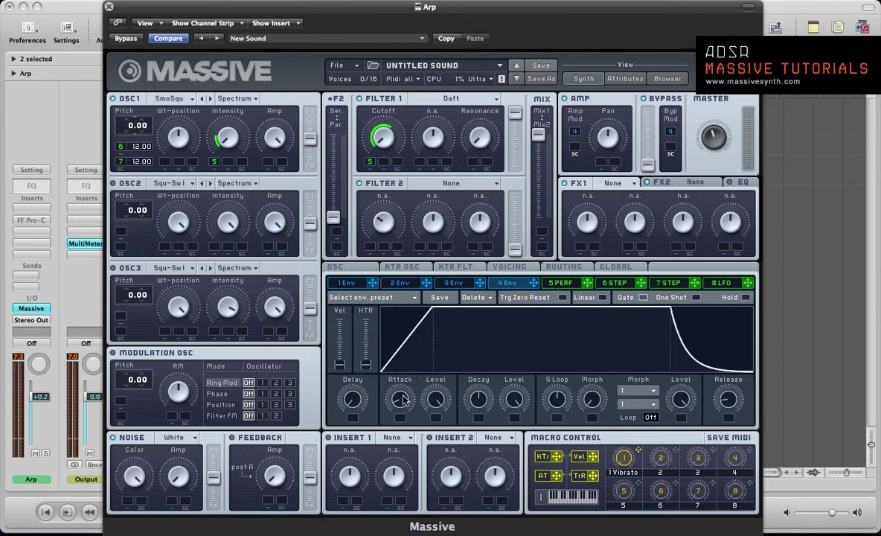
drag(401, 399, 406, 438)
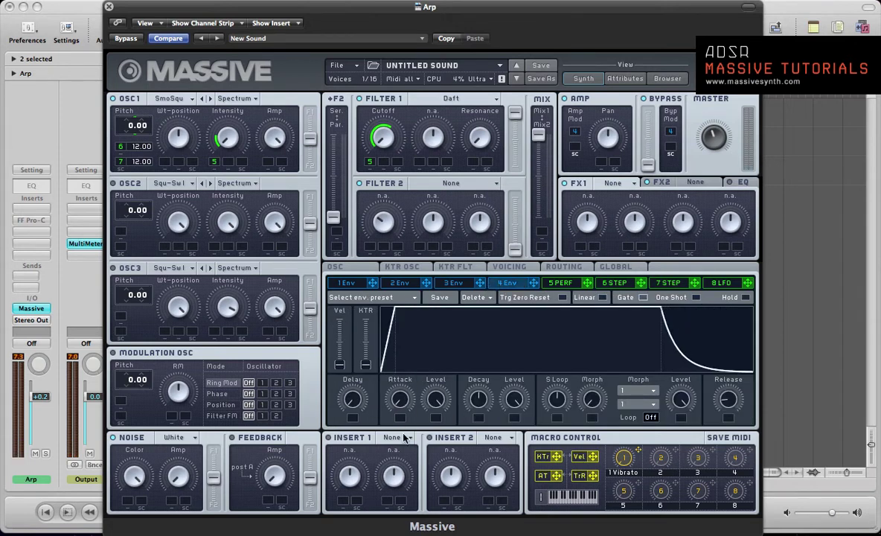
click(336, 266)
click(401, 266)
click(455, 266)
click(503, 269)
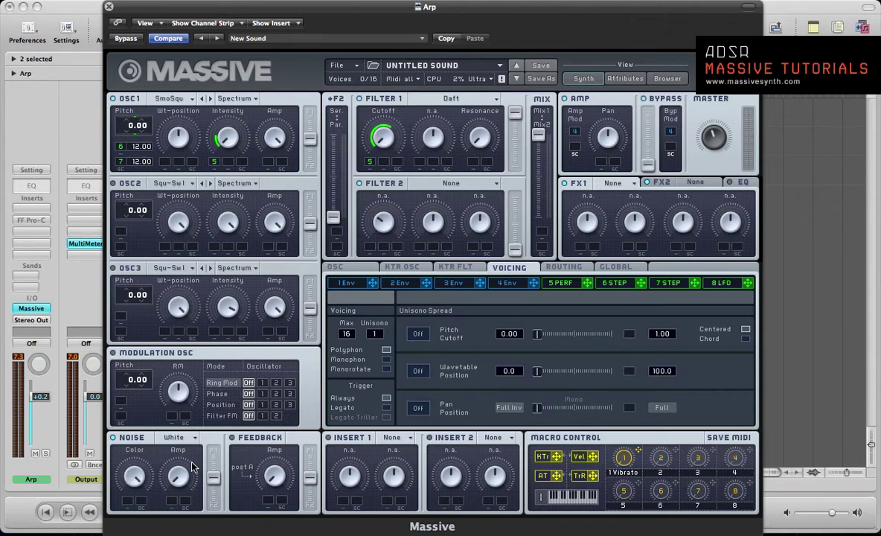
- Route 5 Perf to the white noise Amp slot and drag its modulation depth up high
click(560, 284)
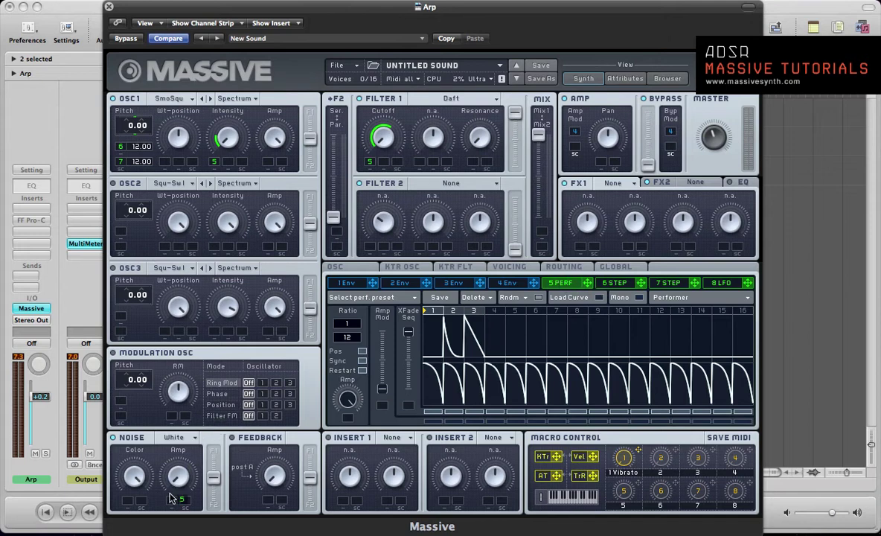
drag(169, 501, 167, 491)
drag(171, 504, 170, 454)
drag(170, 502, 165, 467)
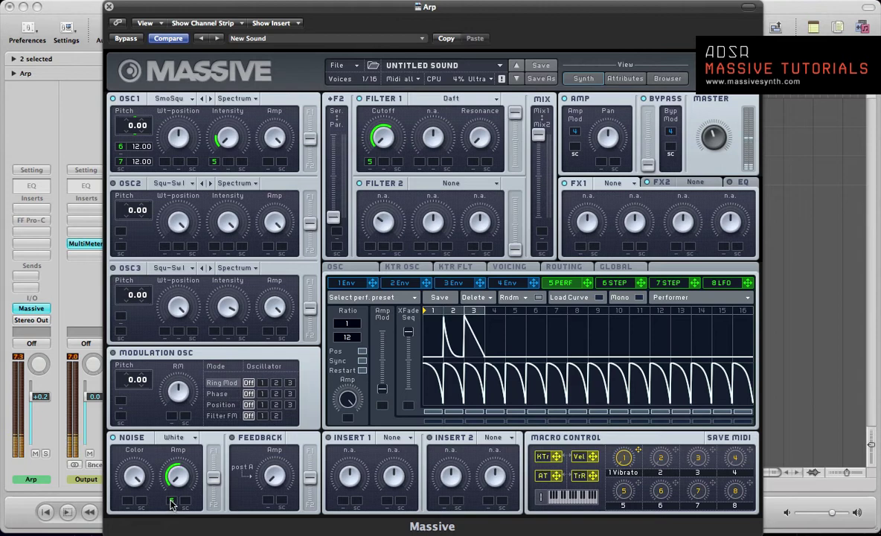
- Clear macro 1's vibrato assignment, assign it to the noise Amp as 'Noise' and set its range
right_click(624, 460)
click(648, 503)
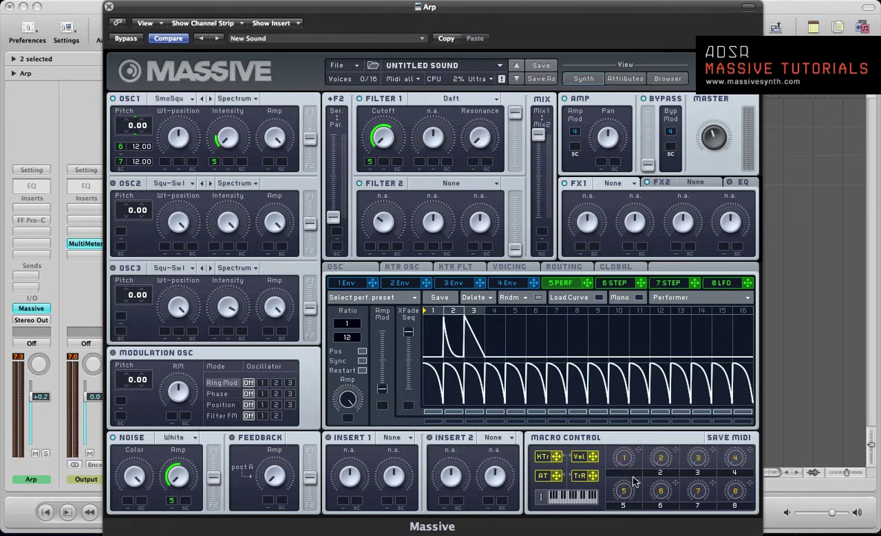
drag(638, 452, 179, 503)
drag(188, 508, 170, 512)
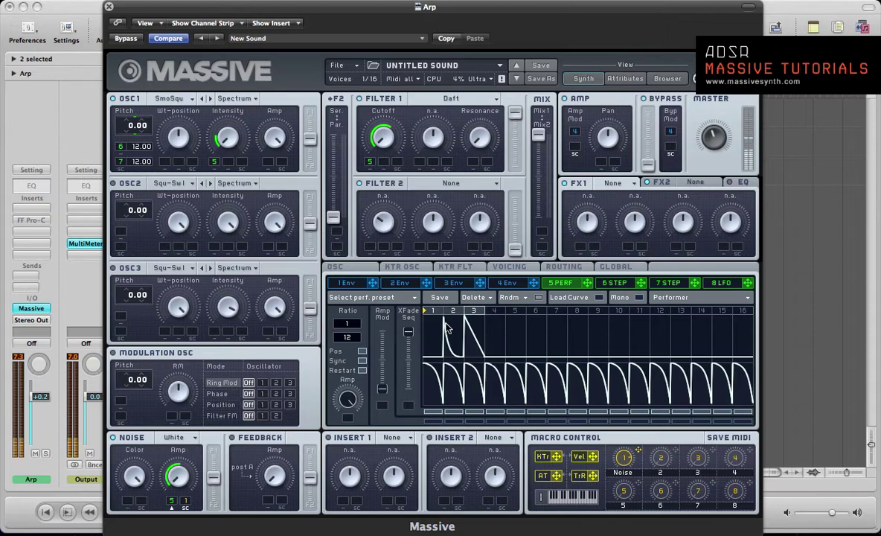
- Shift the oscillator Mix slider toward Mix2 and assign macro 2, labelled 'Sustain', to that blend
click(518, 288)
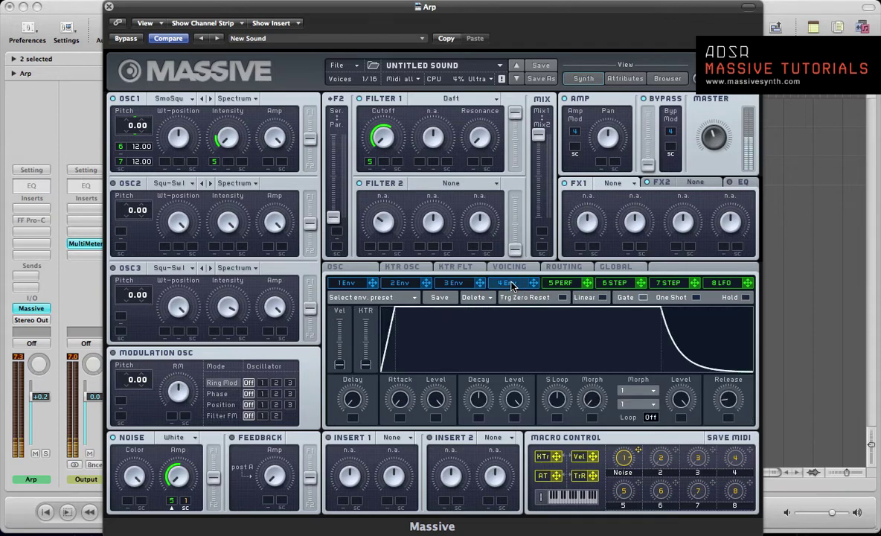
click(543, 289)
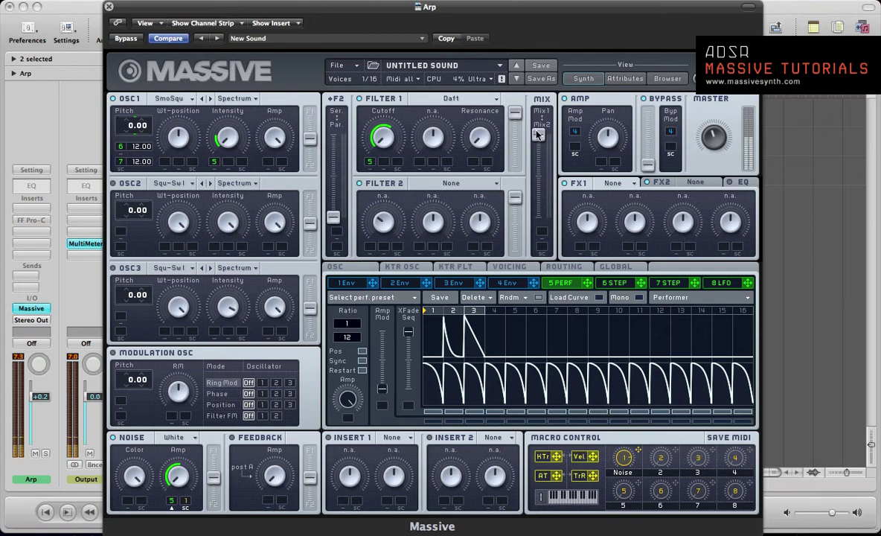
mouse_move(537, 132)
mouse_down()
mouse_move(541, 224)
mouse_move(533, 147)
mouse_move(539, 127)
mouse_up()
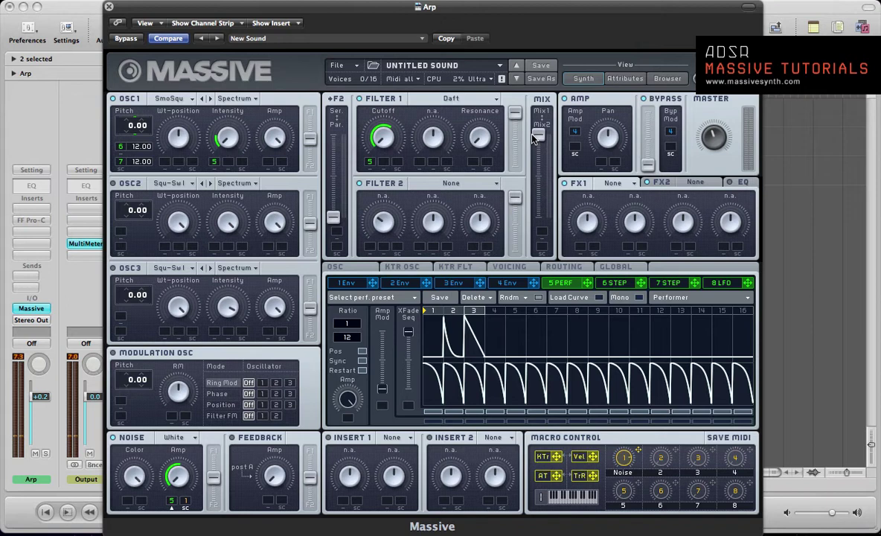
mouse_move(532, 139)
mouse_down()
mouse_move(543, 237)
mouse_move(541, 151)
mouse_up()
drag(679, 451, 543, 227)
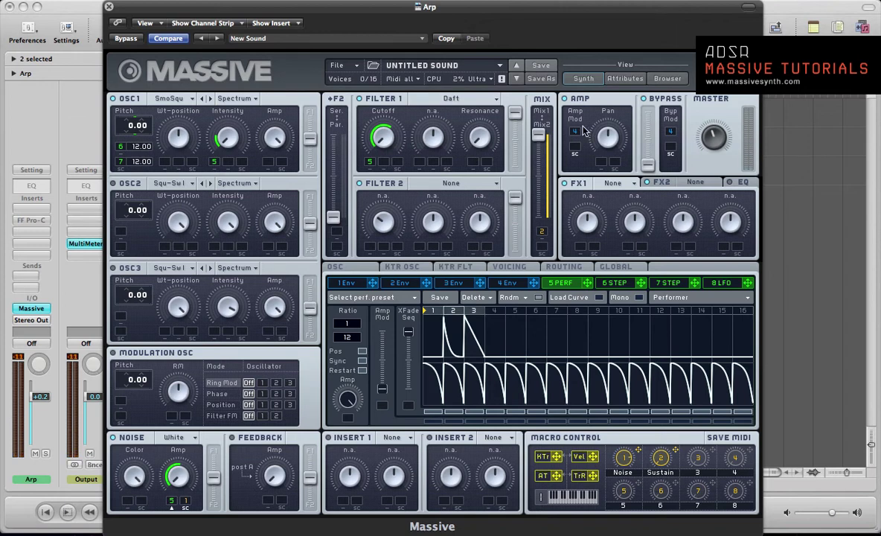
- Route 4 Env to the Amp, set FX1 to Classic Tube and FX2 to Delay Synced
drag(575, 132, 575, 132)
click(612, 185)
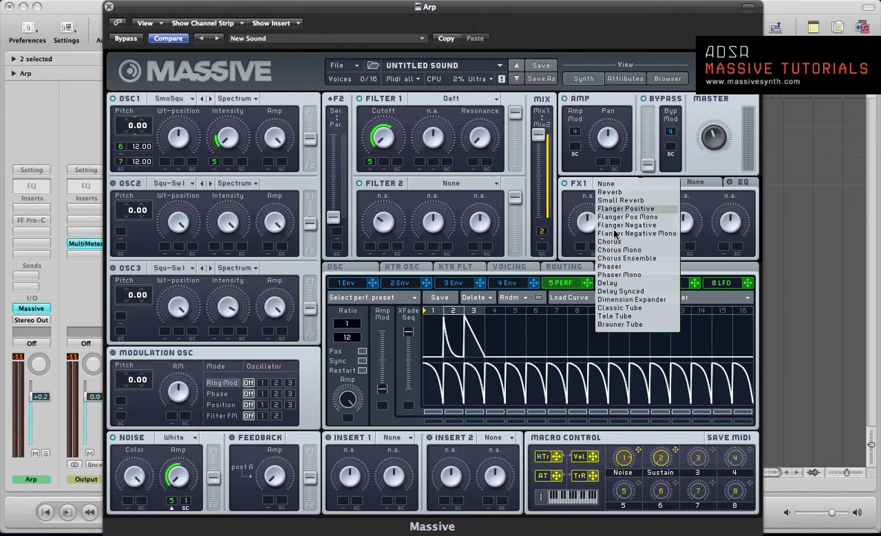
click(627, 308)
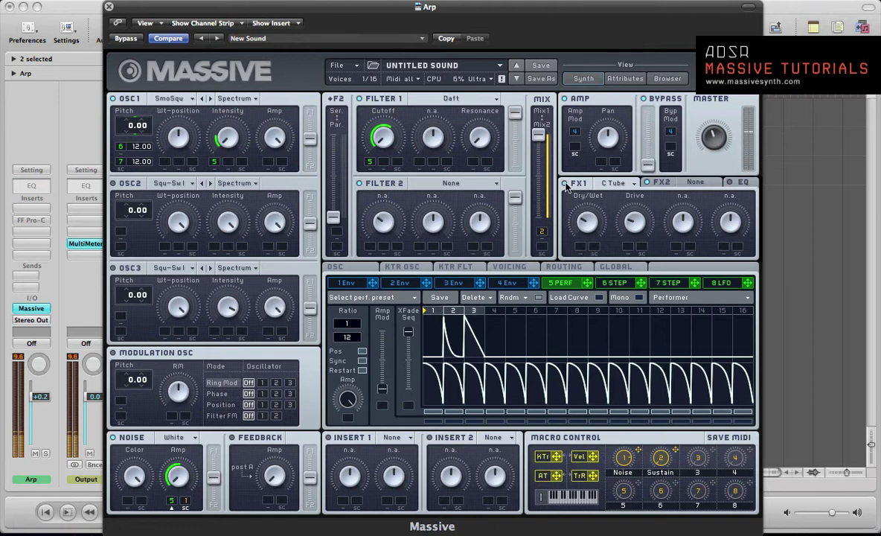
click(686, 182)
click(692, 291)
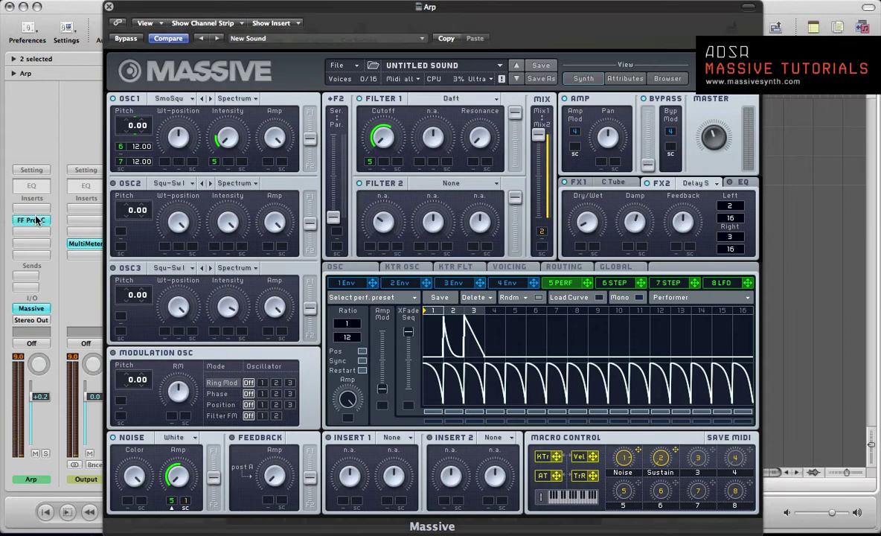
- Open the Pro-C compressor on the Arp channel and move its window clear of Massive's oscillators
click(28, 220)
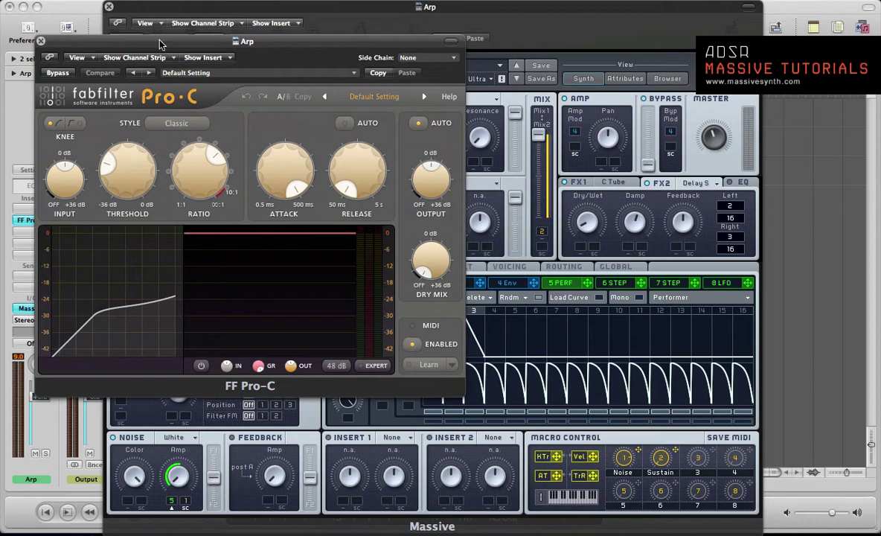
drag(160, 43, 341, 38)
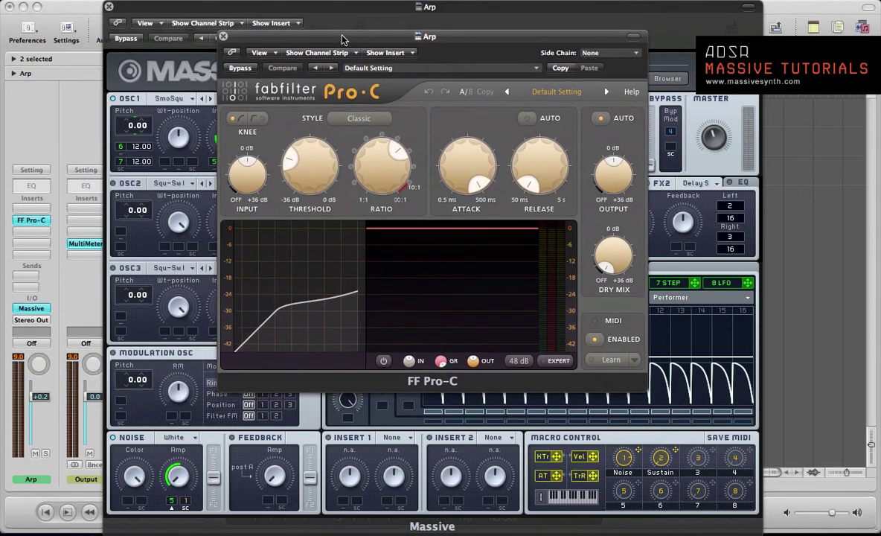
key(super+w)
key(super+w)
key(v)
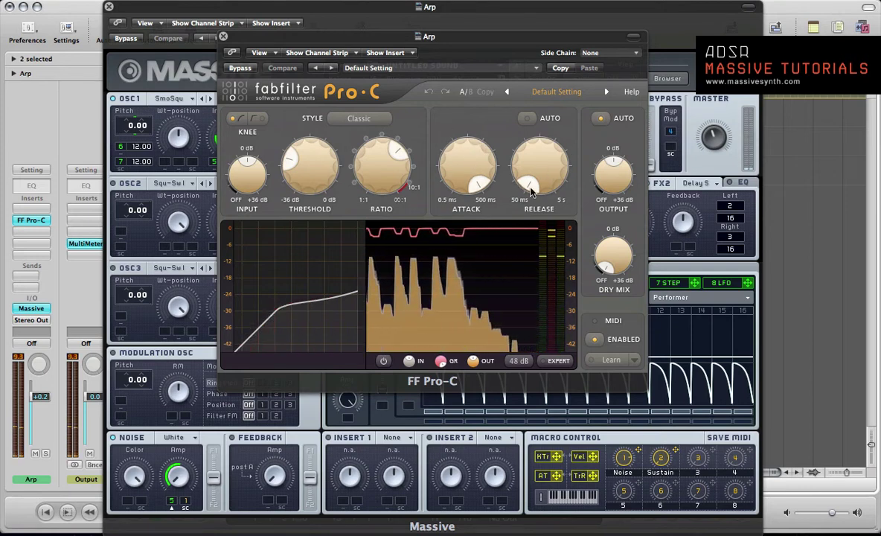
- Keep Pro-C's Classic style, compare bypassed and active compression during playback, then close Pro-C
mouse_move(311, 176)
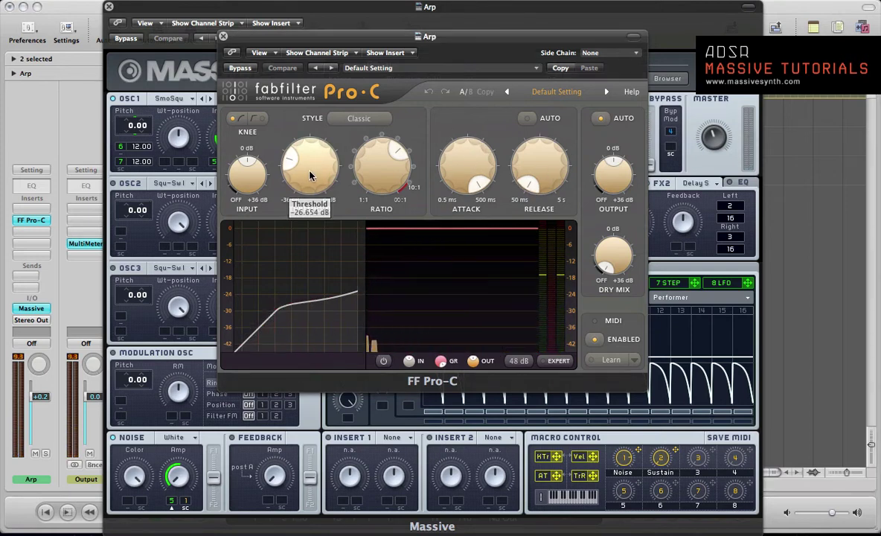
mouse_move(374, 183)
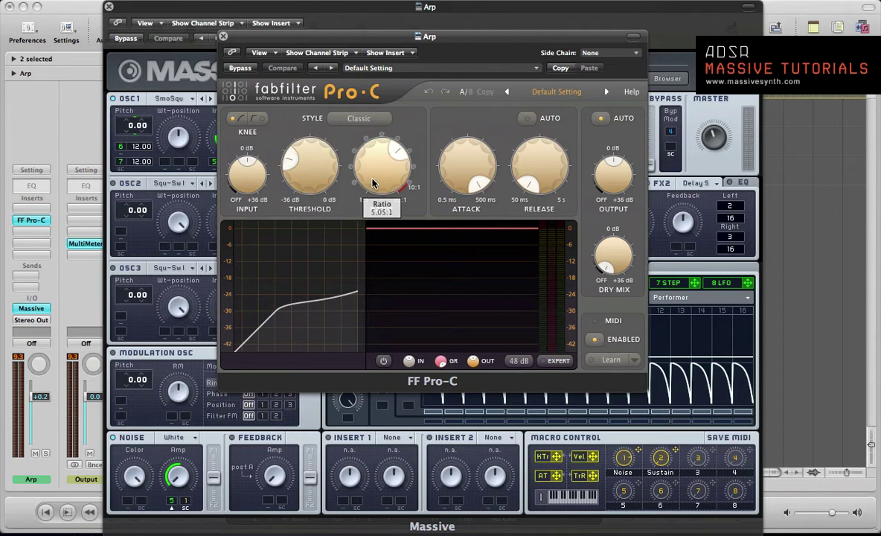
click(355, 118)
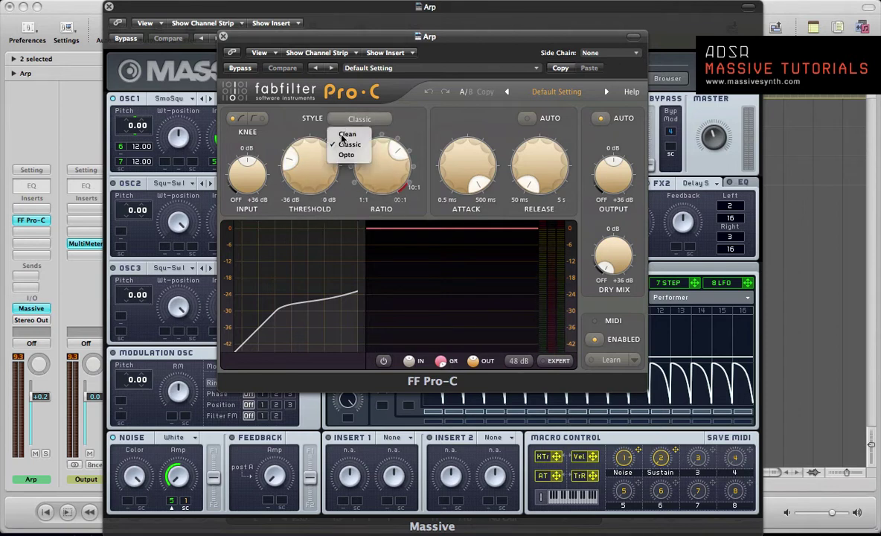
click(284, 121)
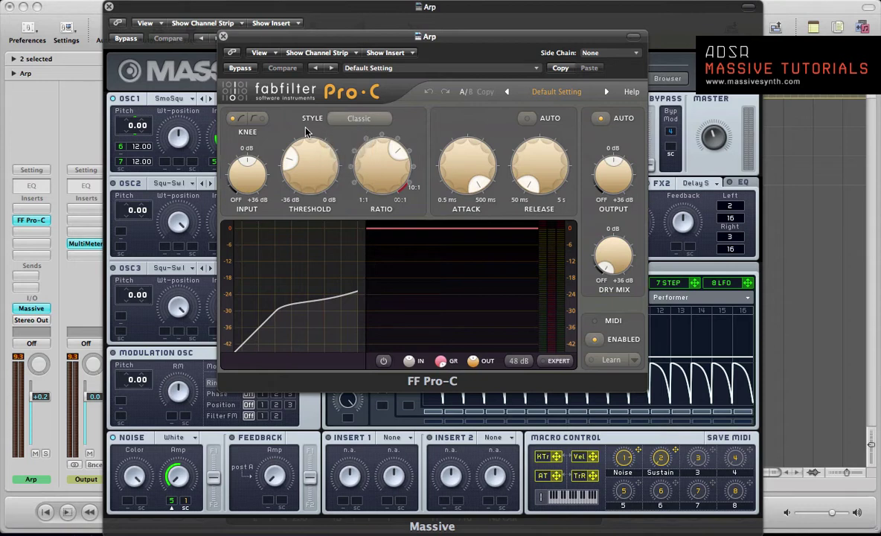
key(space)
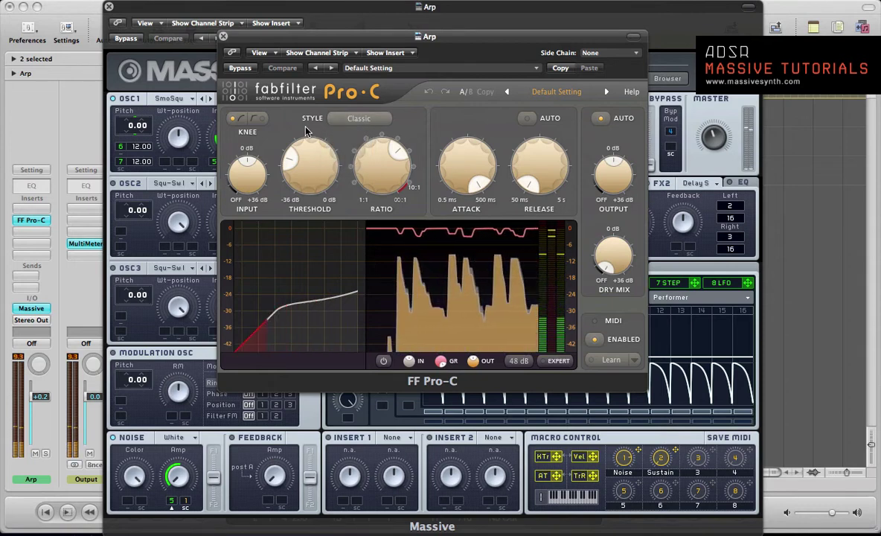
click(235, 68)
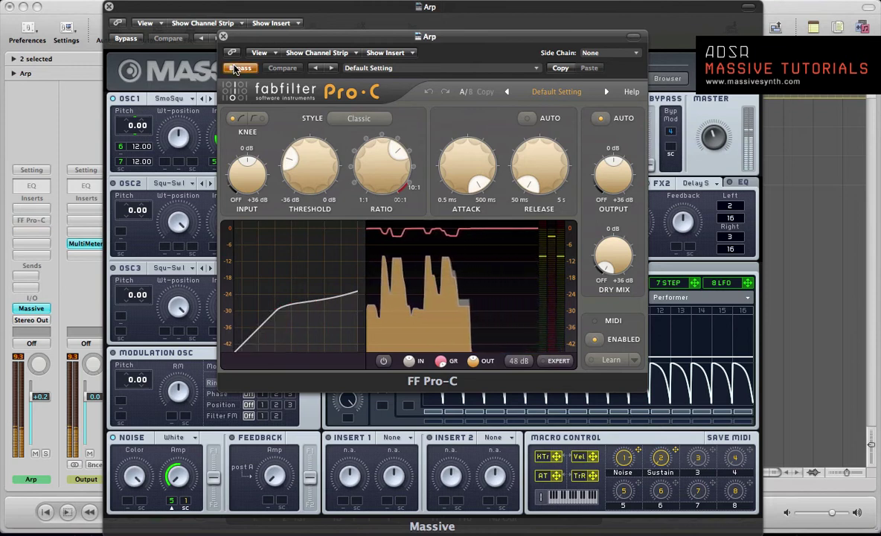
click(235, 68)
click(235, 68)
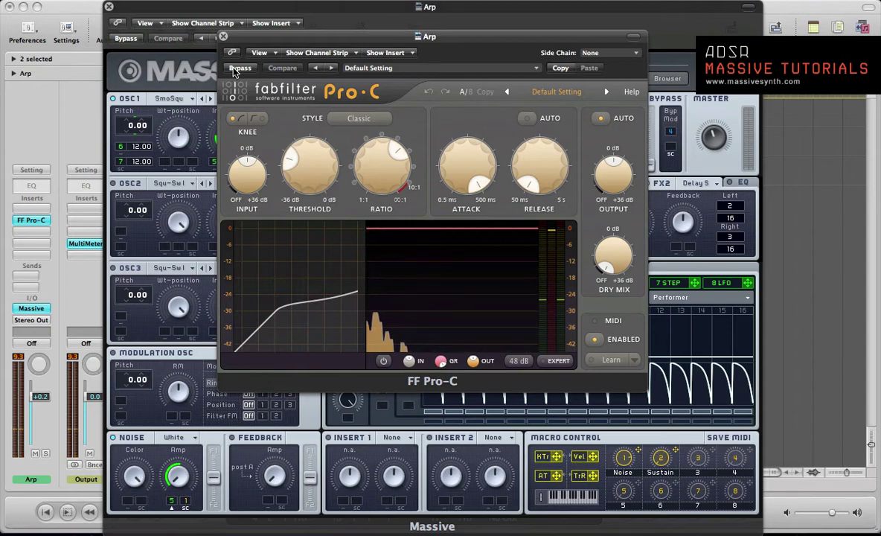
click(222, 37)
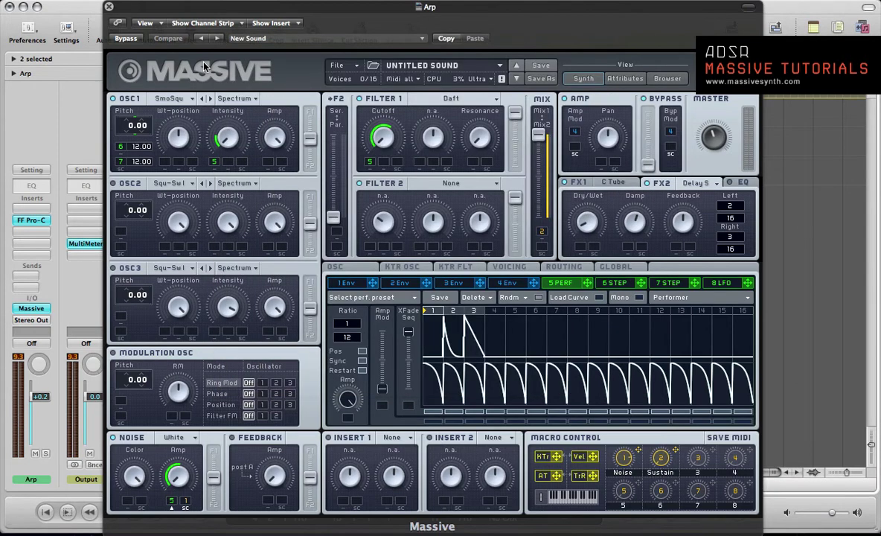
- Close the Arp synth window, select the Drums n Hats track and play from the beginning
key(super+w)
click(173, 146)
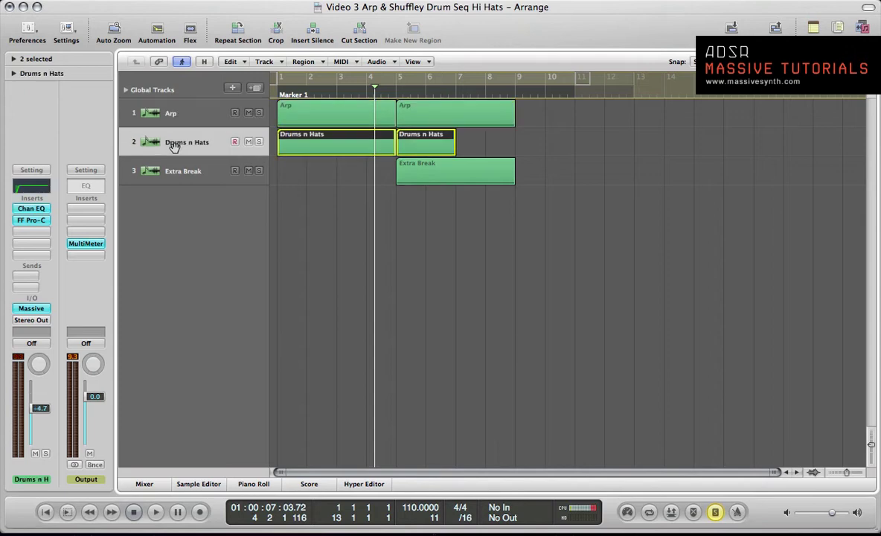
click(178, 173)
click(181, 147)
click(180, 172)
click(181, 148)
key(space)
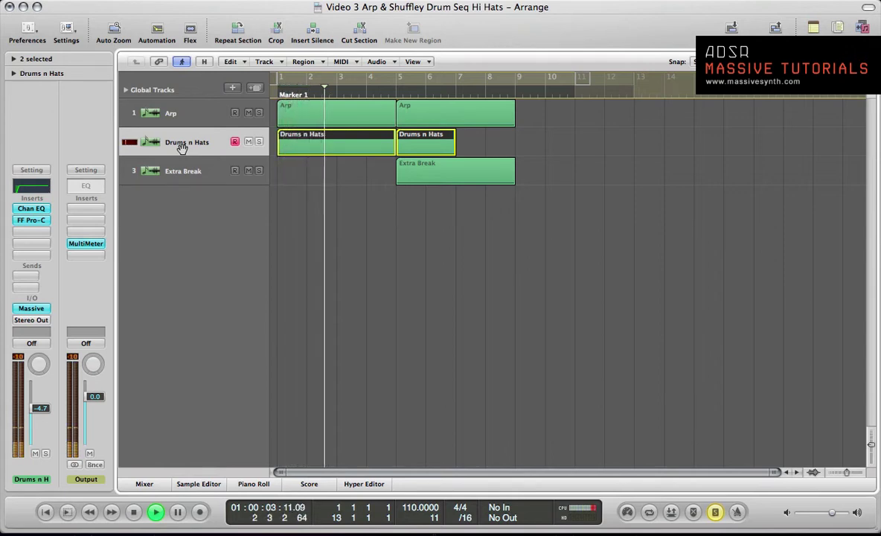
- Select the Extra Break and Drums n Hats regions at bar 5, play that section, then stop
click(178, 165)
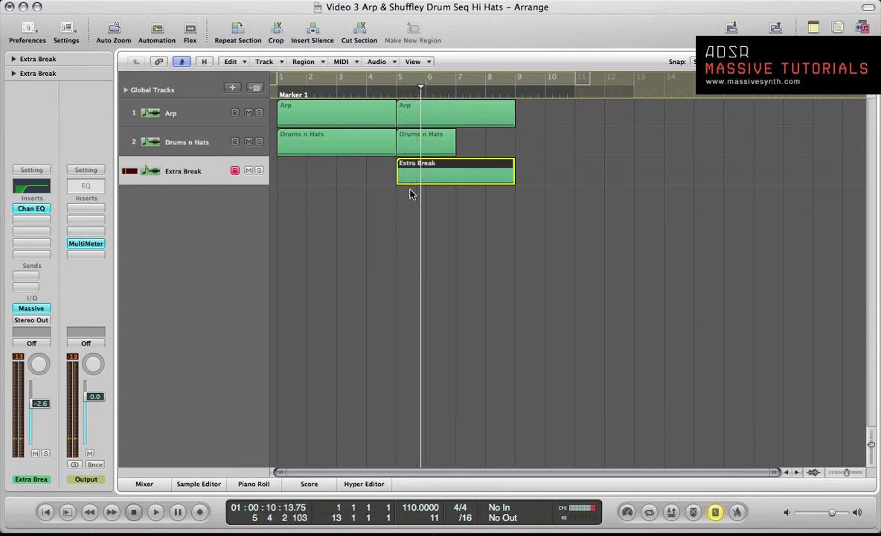
shift+click(424, 149)
key(space)
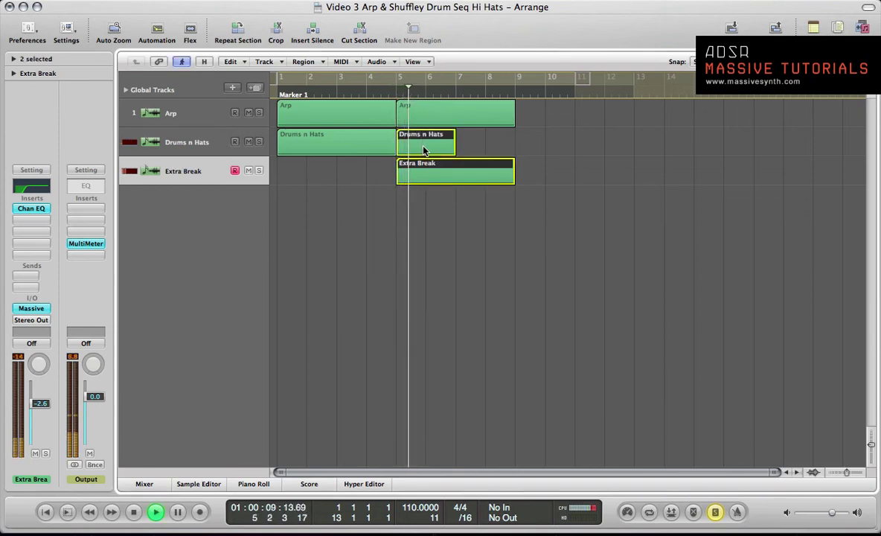
key(space)
- Open the Drums n Hats Massive patch and move its window up and right into view
click(209, 143)
click(27, 310)
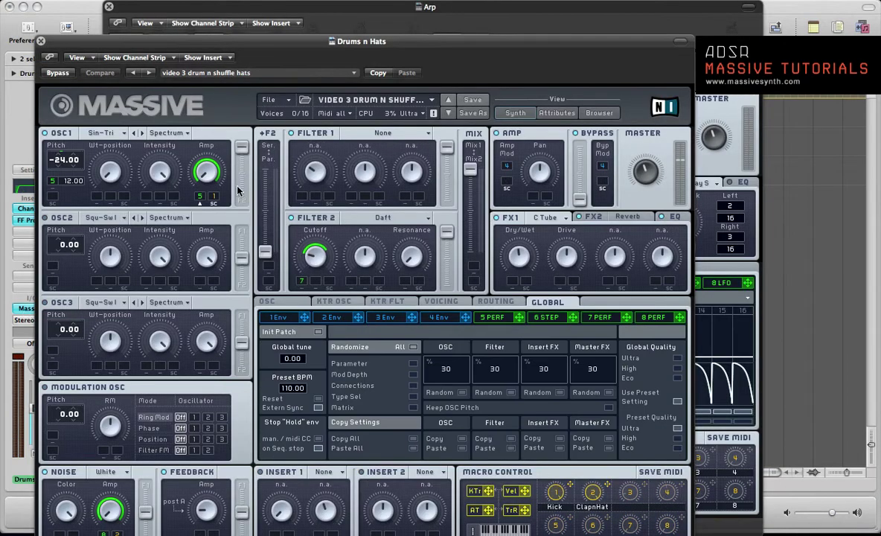
drag(227, 38, 313, 11)
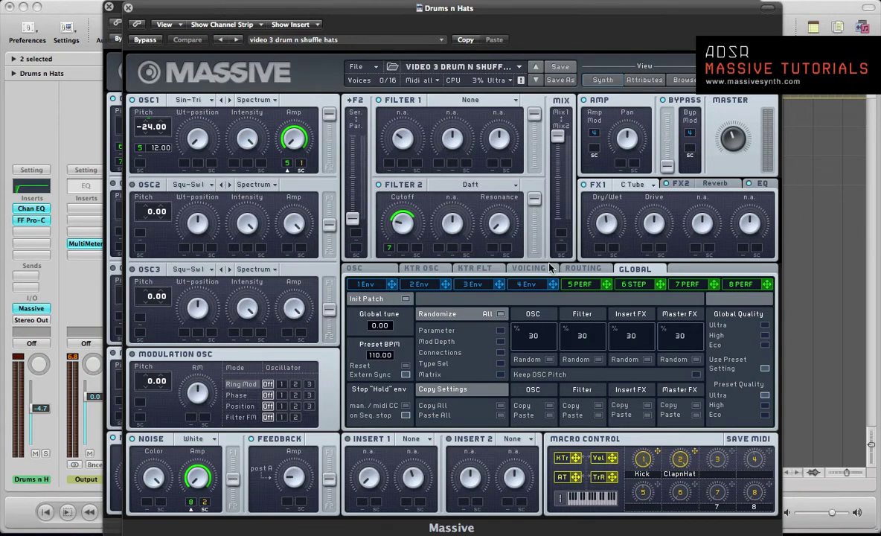
key(super+w)
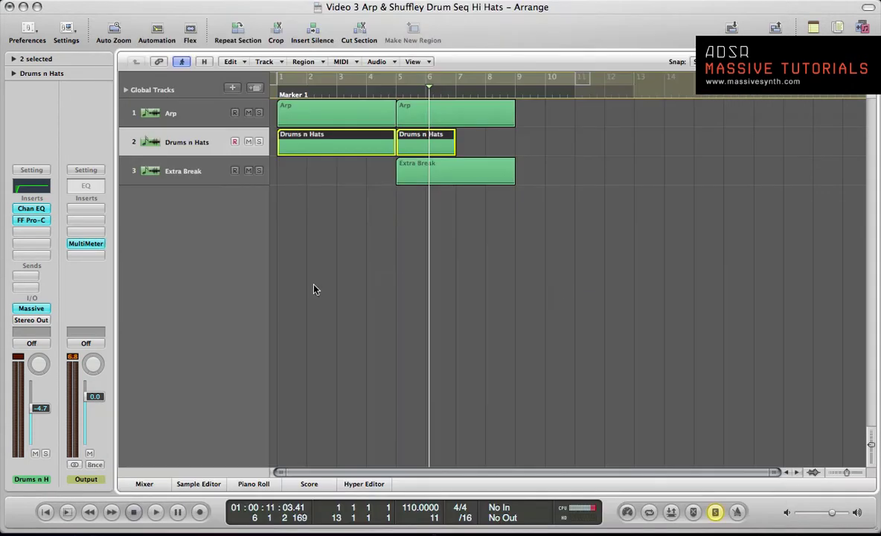
key(v)
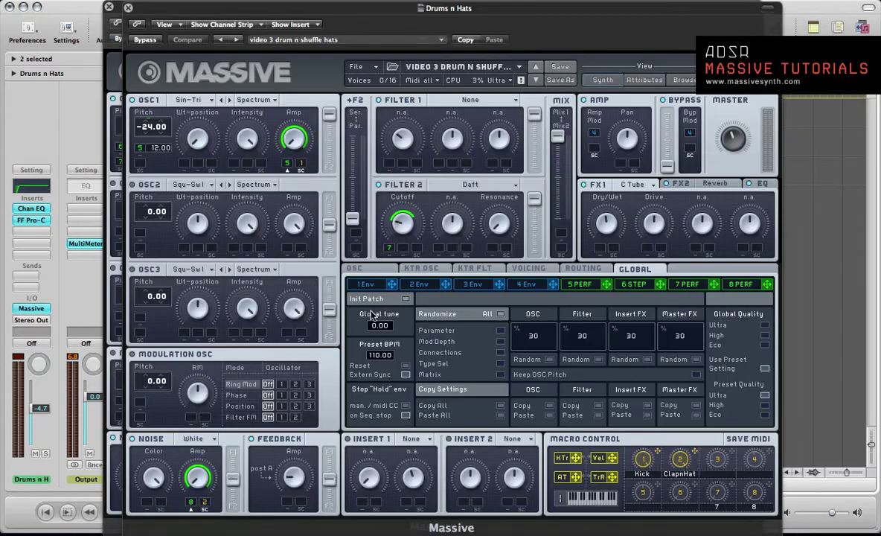
- Review the 5 PERF, 6 STEP, 7 PERF and 8 PERF sequences, then lower XFade Seq to roughly midway
click(579, 286)
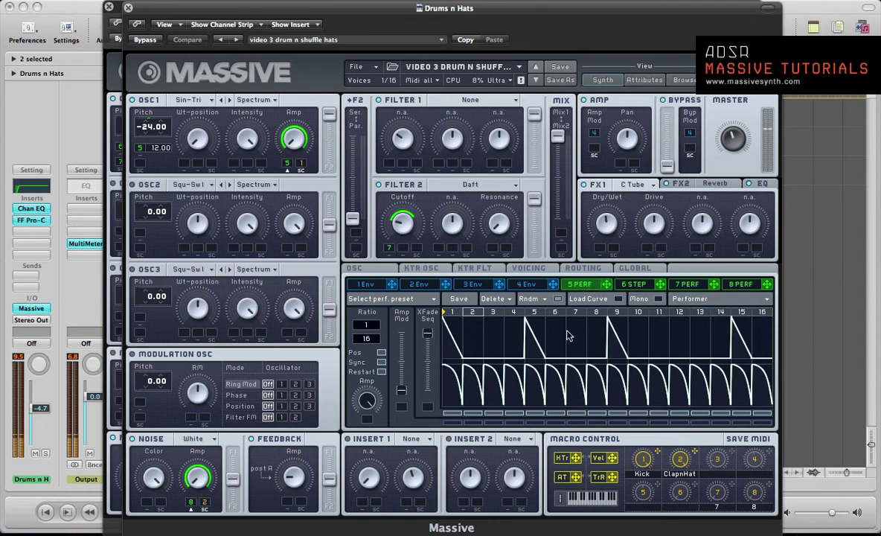
click(633, 285)
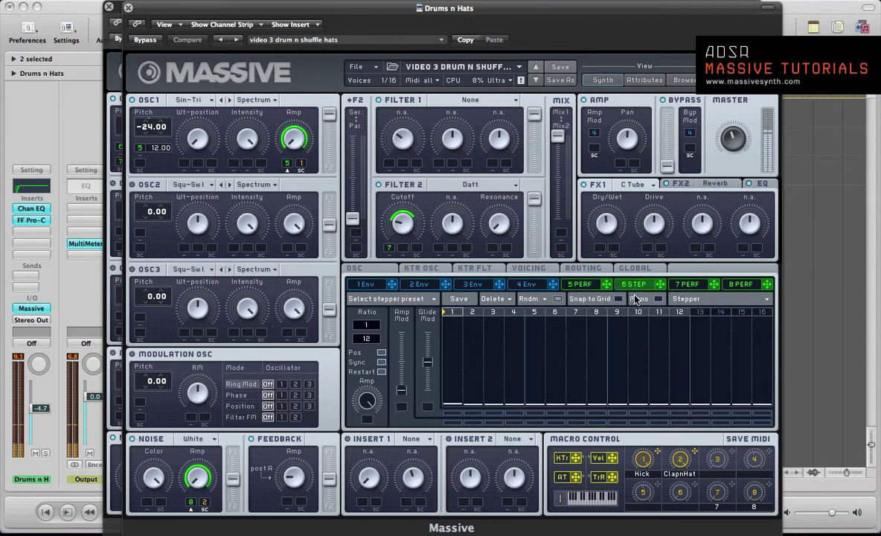
click(686, 285)
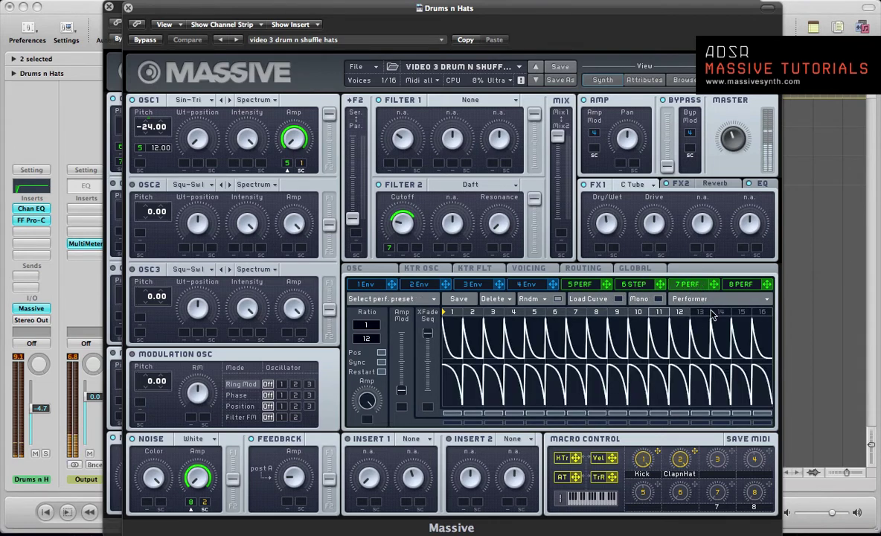
click(740, 284)
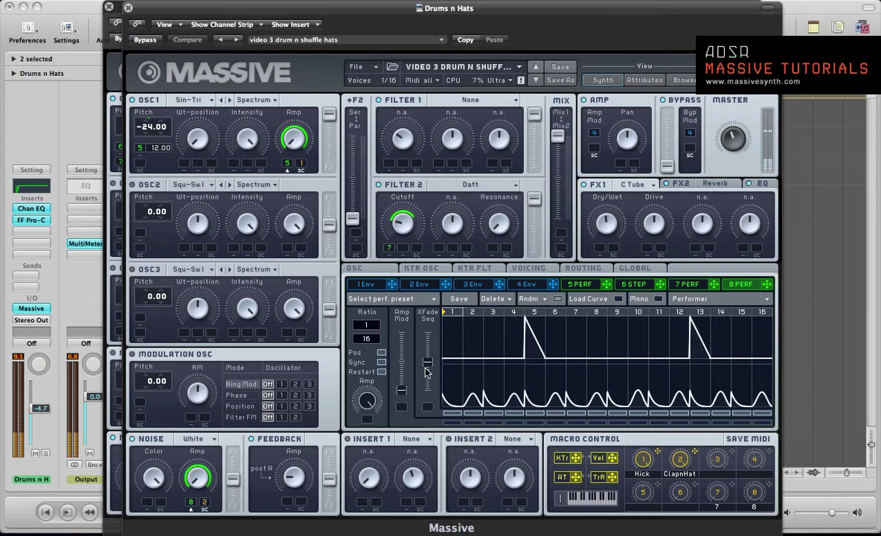
drag(428, 371, 428, 399)
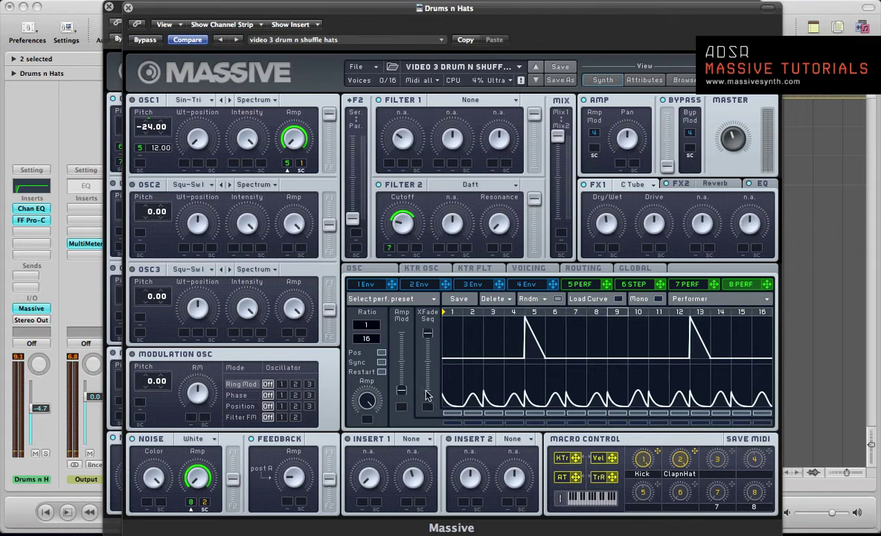
drag(428, 358, 428, 370)
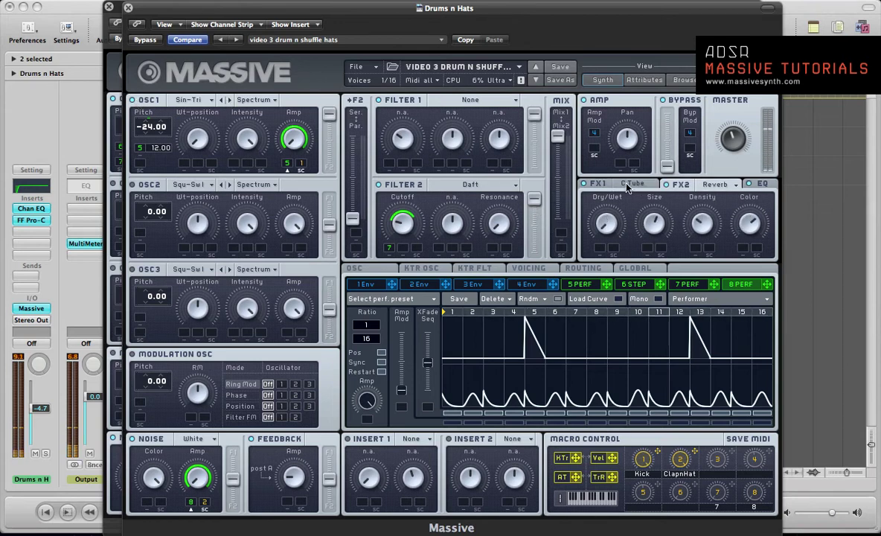
- Close the Drums n Hats and Arp windows, then open Extra Break's Massive fully in view
click(128, 8)
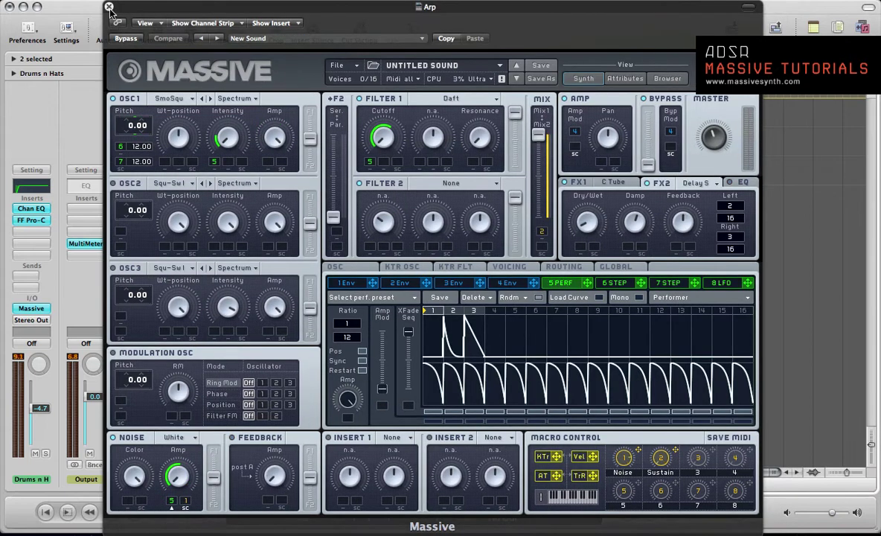
click(108, 7)
click(182, 171)
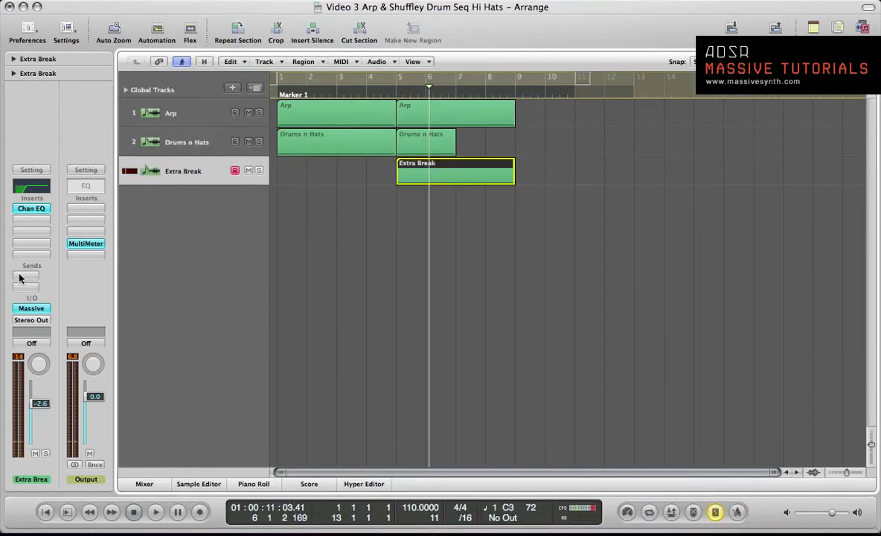
click(26, 308)
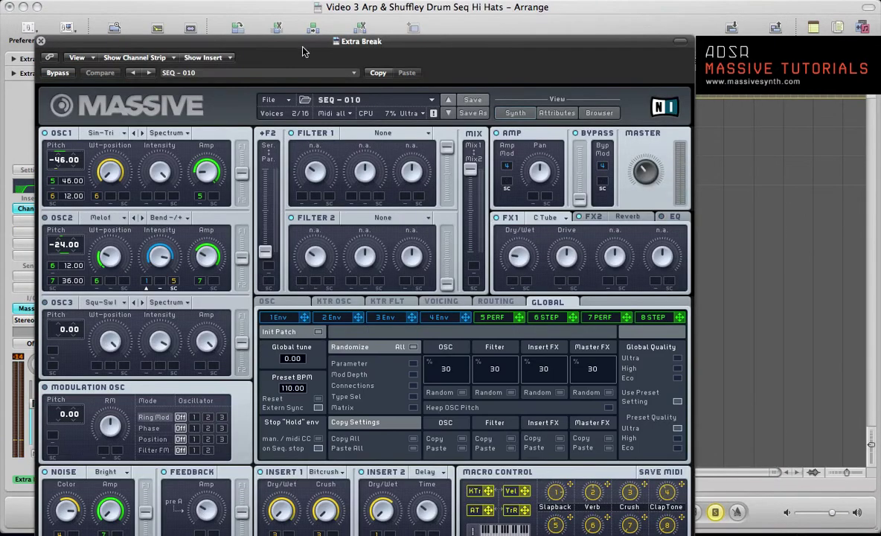
drag(301, 45, 375, 11)
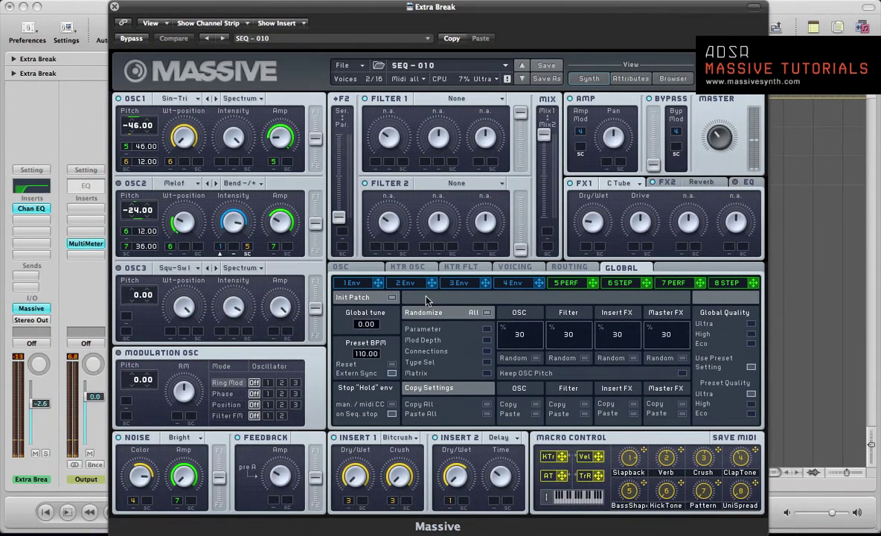
- Review the 5 PERF, 7 and 8 STEP patterns, settle on 6 STEP, then show the FX2 reverb
click(564, 284)
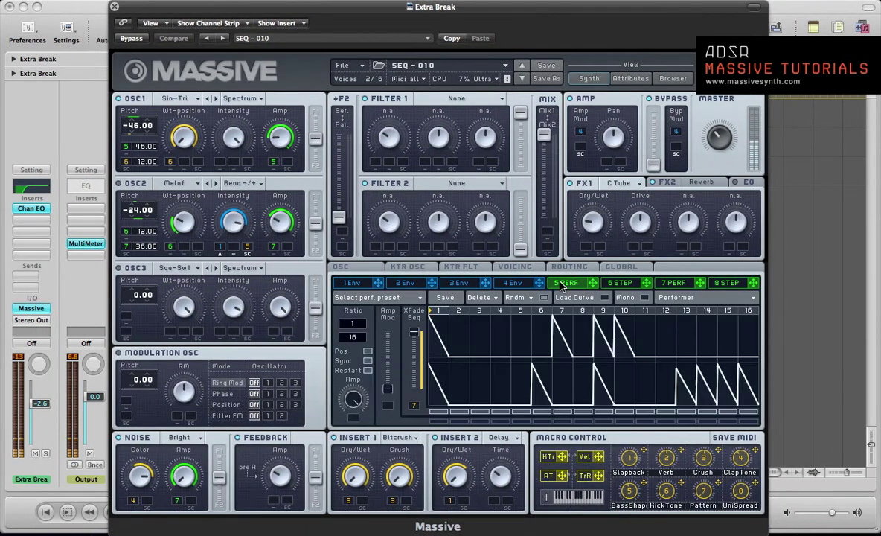
click(673, 283)
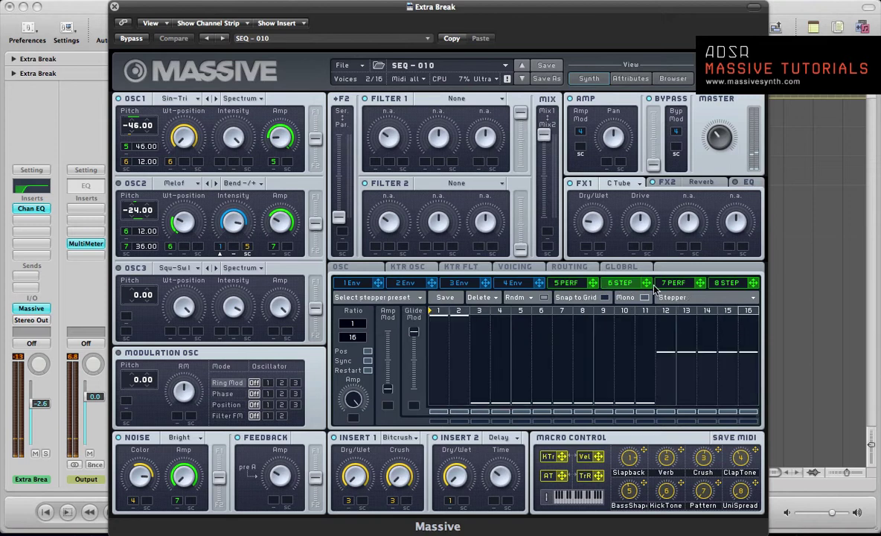
click(726, 284)
click(727, 286)
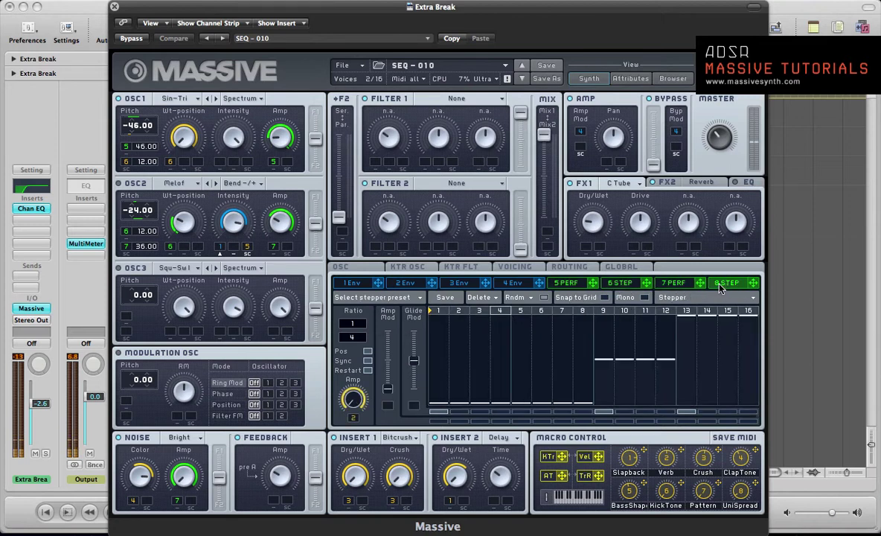
click(559, 283)
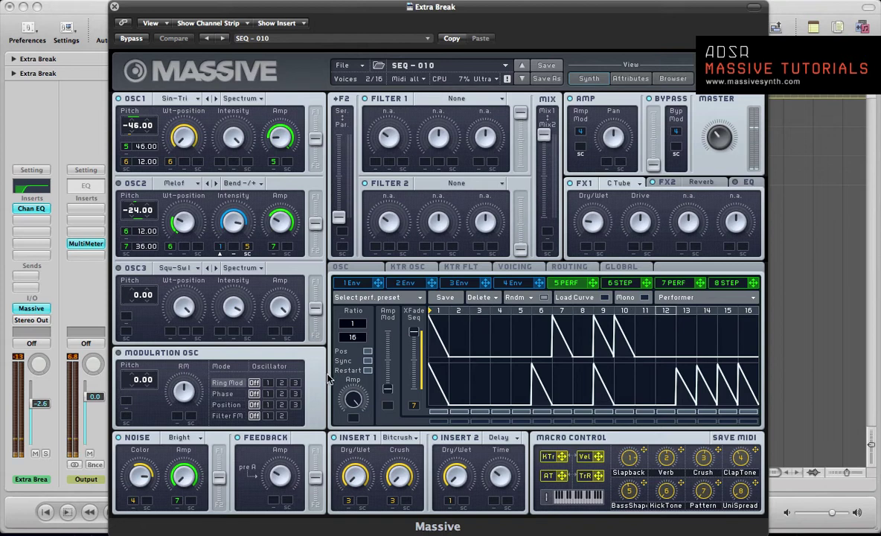
click(620, 283)
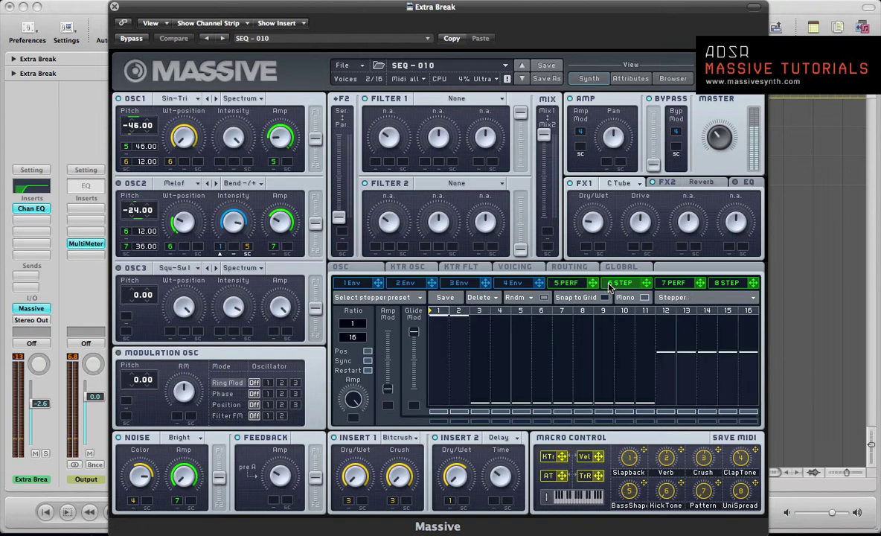
click(694, 185)
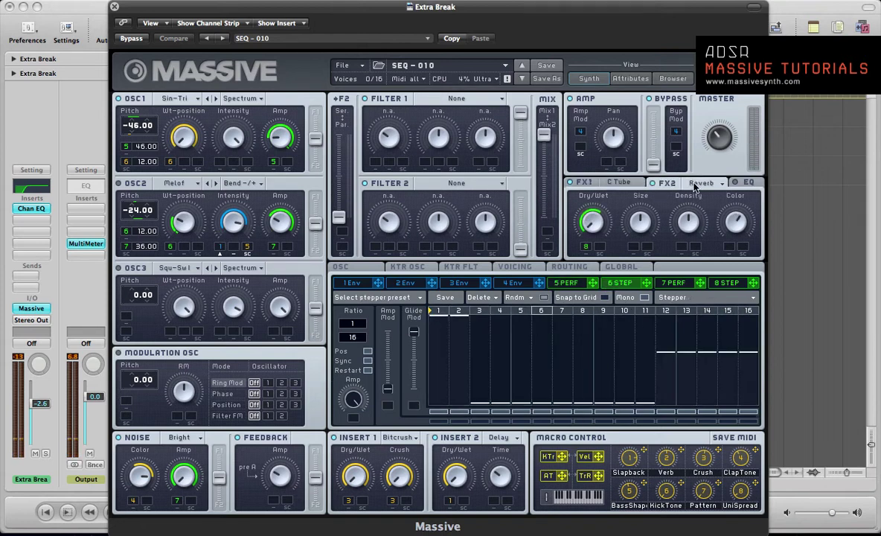
- View the 8 STEP pattern, close Massive, select the Arp, drum and break regions, and play the arrangement
click(728, 283)
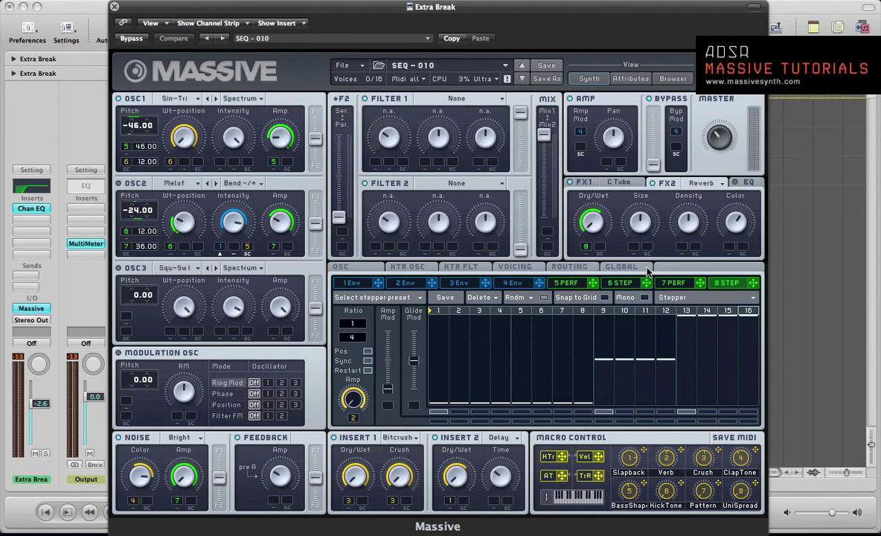
key(super+w)
drag(500, 244, 327, 135)
click(198, 119)
key(space)
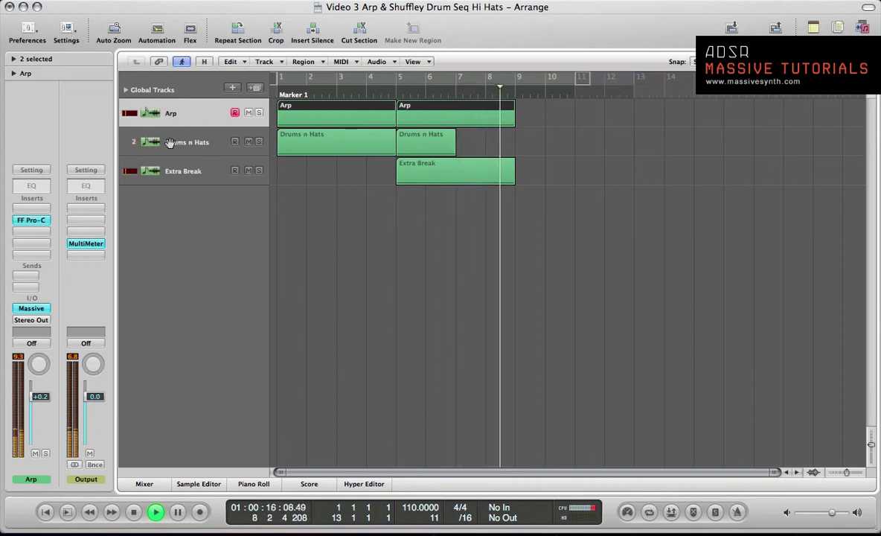
- Select the Drums n Hats track, solo it, and restart playback from bar 1
click(170, 142)
click(143, 171)
click(148, 144)
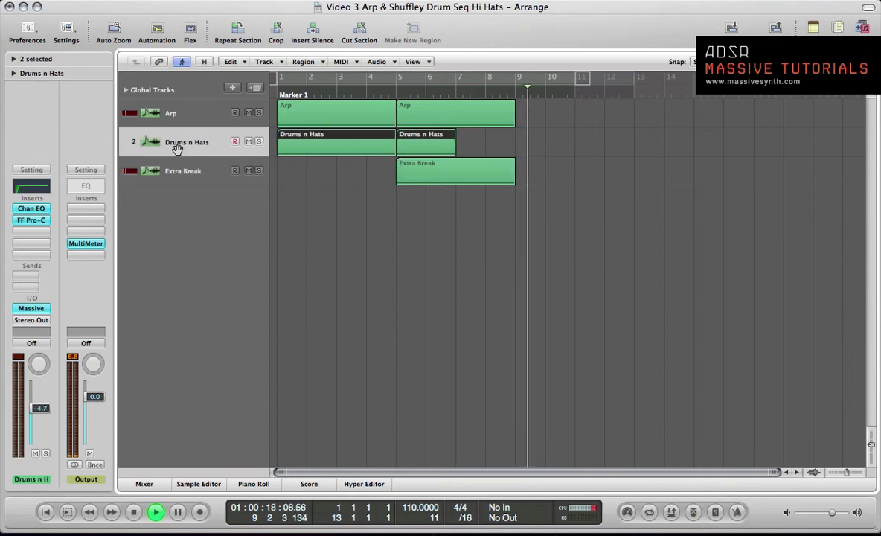
key(space)
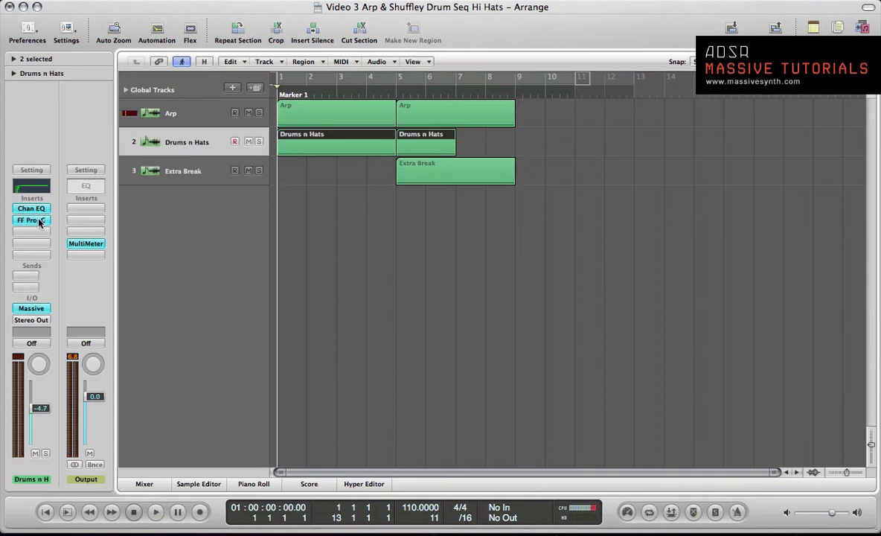
key(s)
key(space)
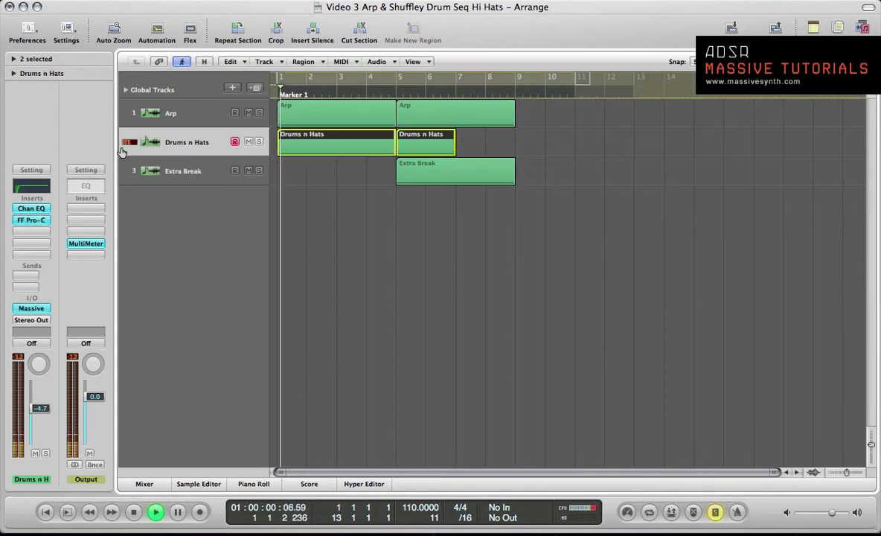
- Open the FabFilter Pro-C insert on Drums n Hats and browse its presets without changing them
click(30, 222)
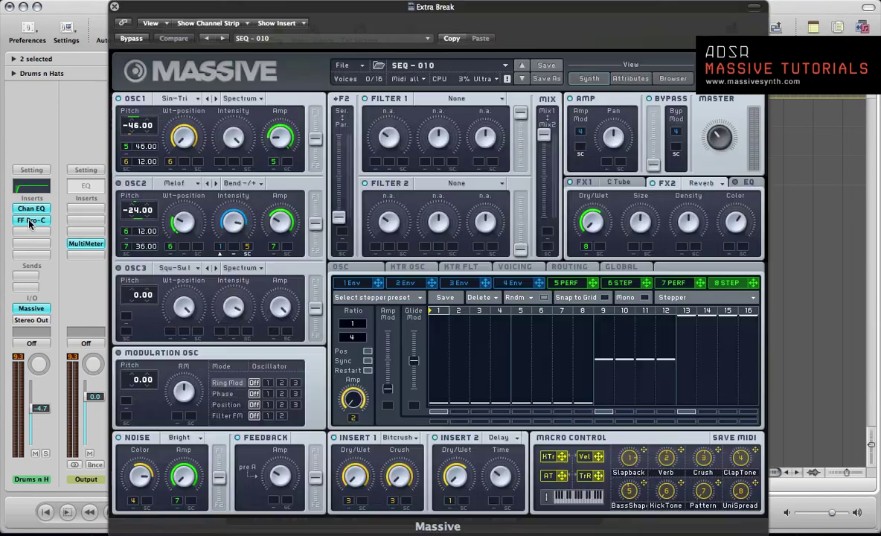
drag(298, 40, 470, 37)
click(542, 93)
mouse_move(545, 110)
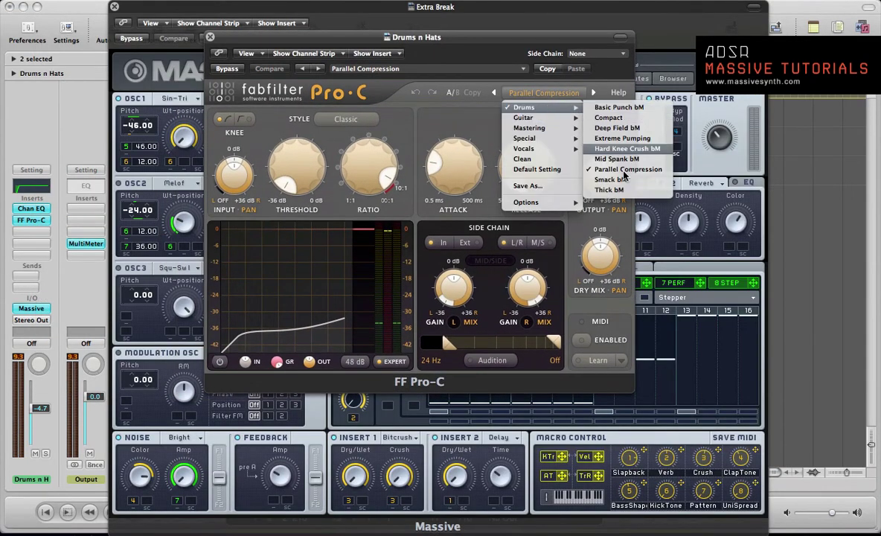
click(422, 118)
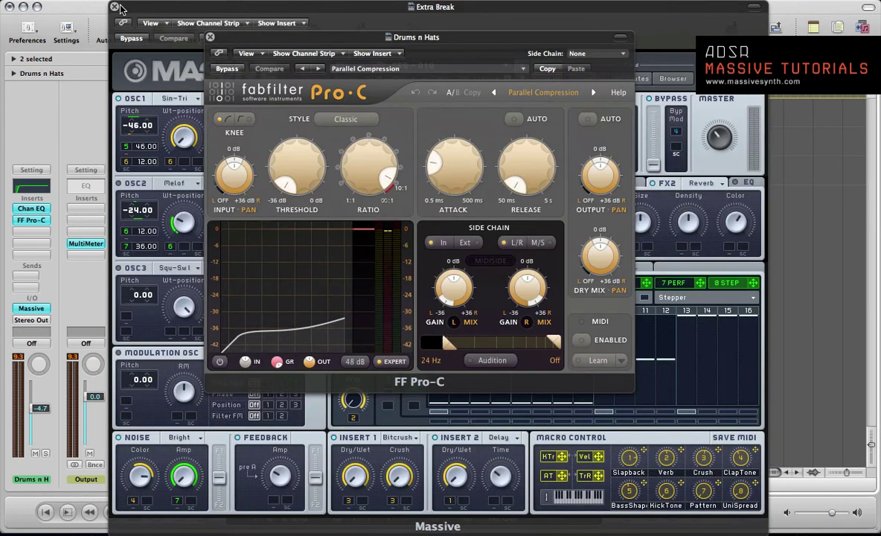
click(114, 7)
drag(227, 38, 338, 42)
- Compare the drums with Pro-C bypassed and active, leave it active, then stop and close it
key(space)
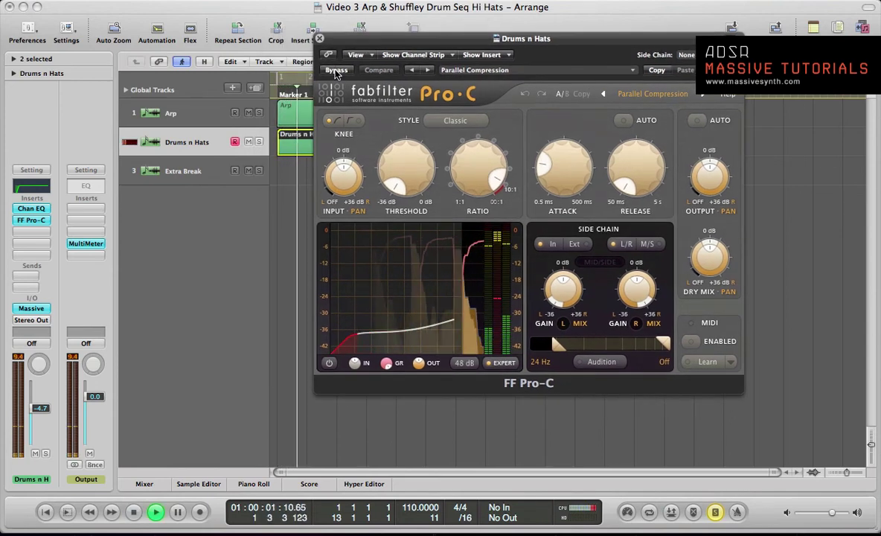
click(336, 70)
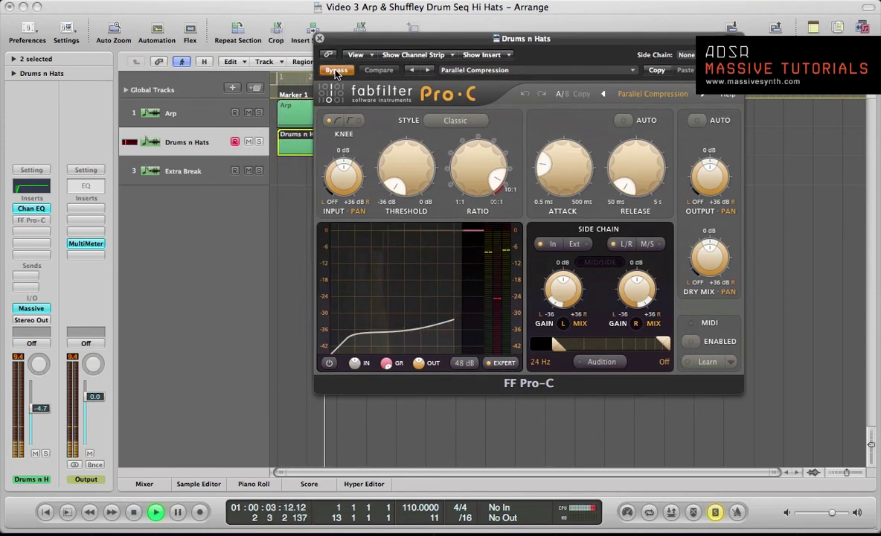
click(335, 71)
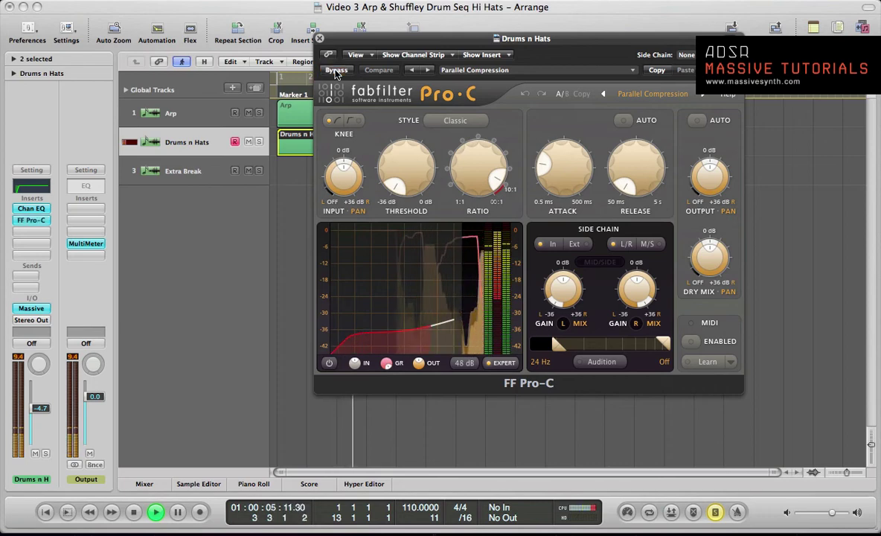
key(space)
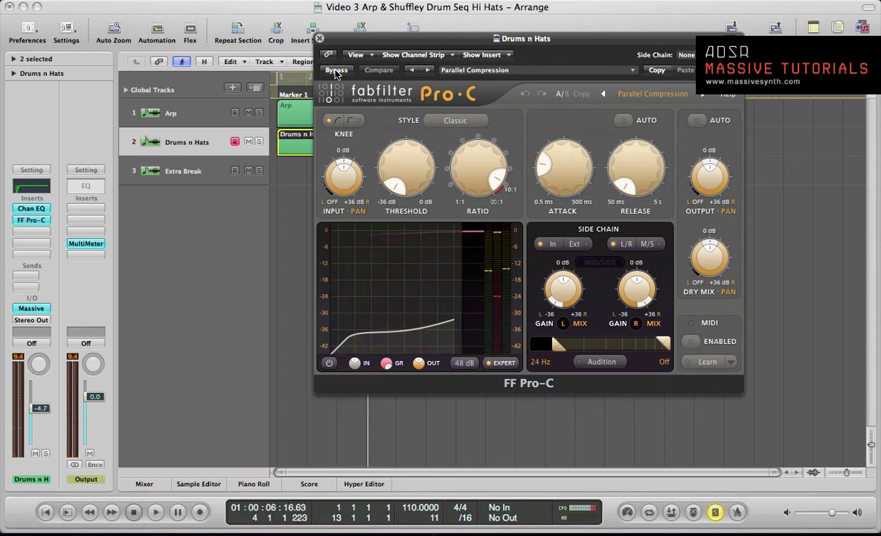
click(319, 39)
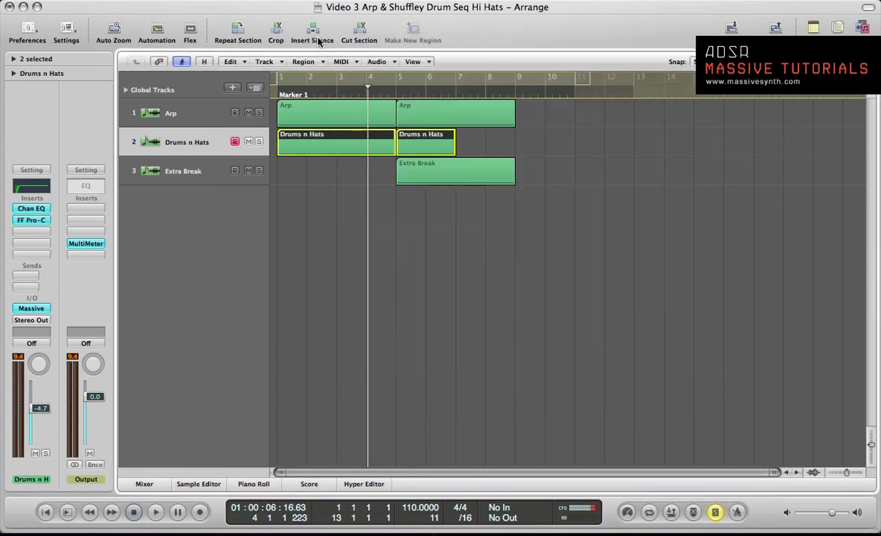
- Open the Arp track's Massive window, close it, and reopen it with the V key command
click(171, 111)
click(34, 307)
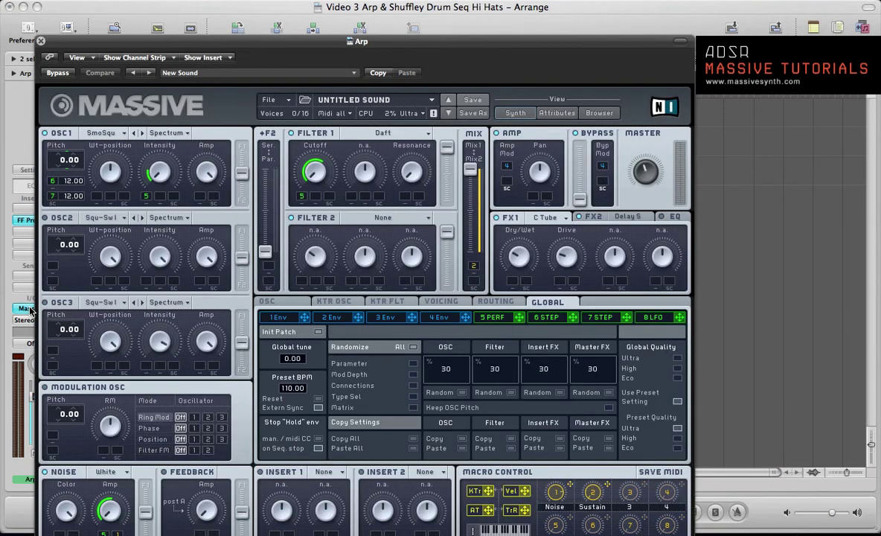
drag(292, 46, 409, 12)
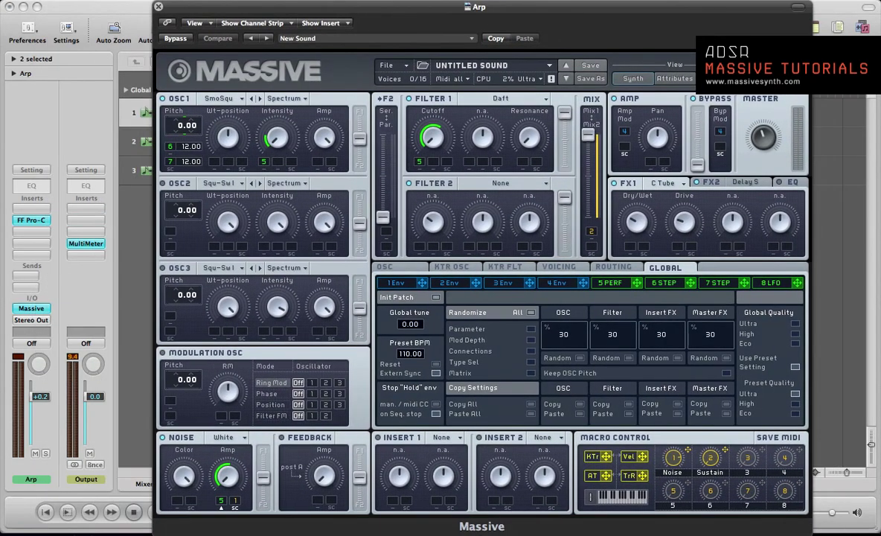
click(158, 7)
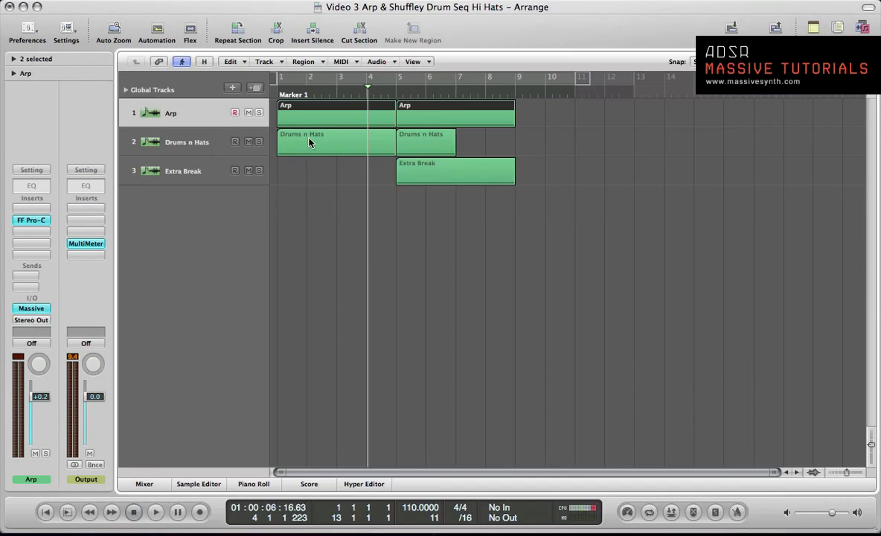
key(v)
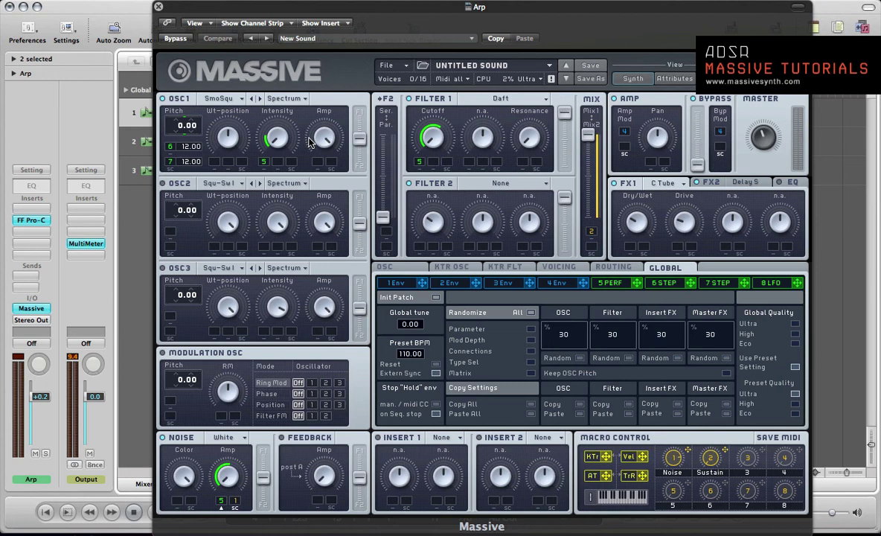